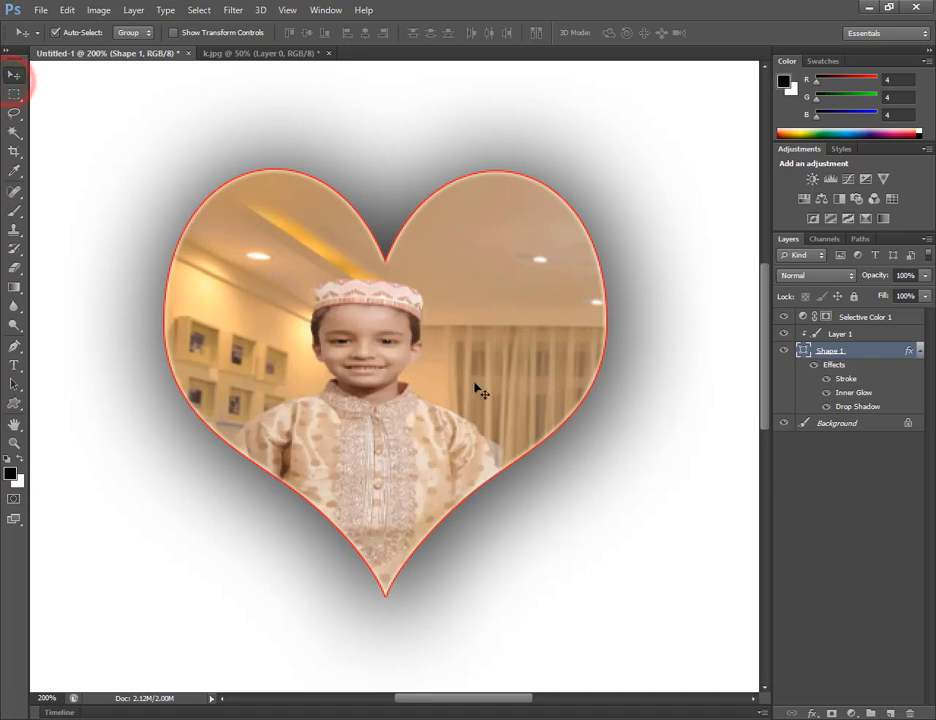
- Close the finished heart composition Untitled-1 and the source photo k.jpg without saving either document
{"action": "left_click", "coordinate": [462, 411], "text": "alt"}
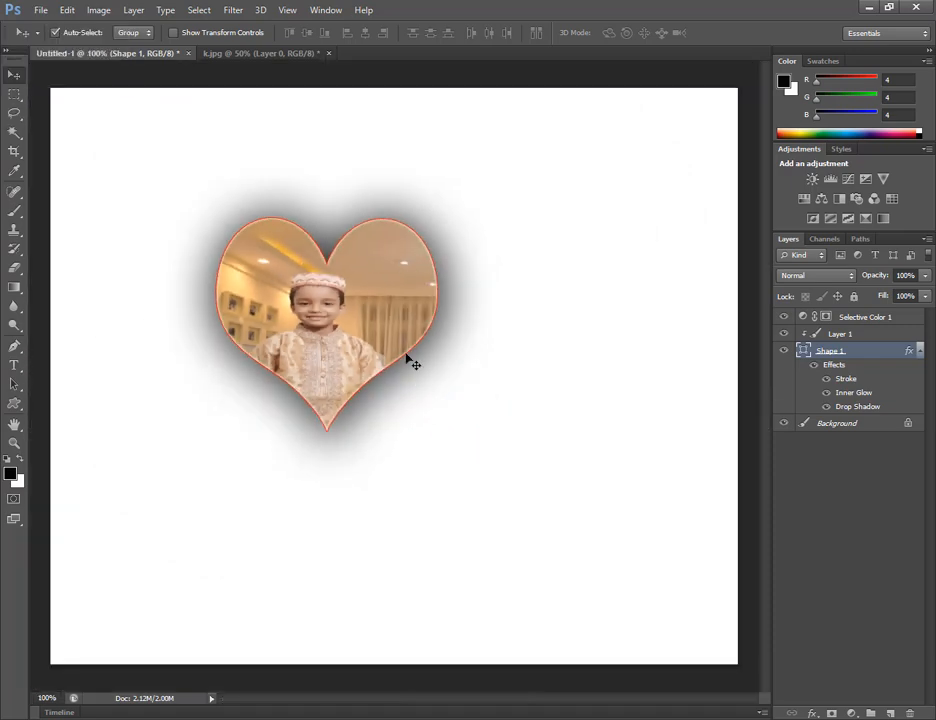
{"action": "mouse_move", "coordinate": [346, 326]}
{"action": "left_mouse_down"}
{"action": "mouse_move", "coordinate": [407, 326]}
{"action": "mouse_move", "coordinate": [344, 312]}
{"action": "mouse_move", "coordinate": [295, 348]}
{"action": "mouse_move", "coordinate": [311, 310]}
{"action": "mouse_move", "coordinate": [356, 313]}
{"action": "left_mouse_up"}
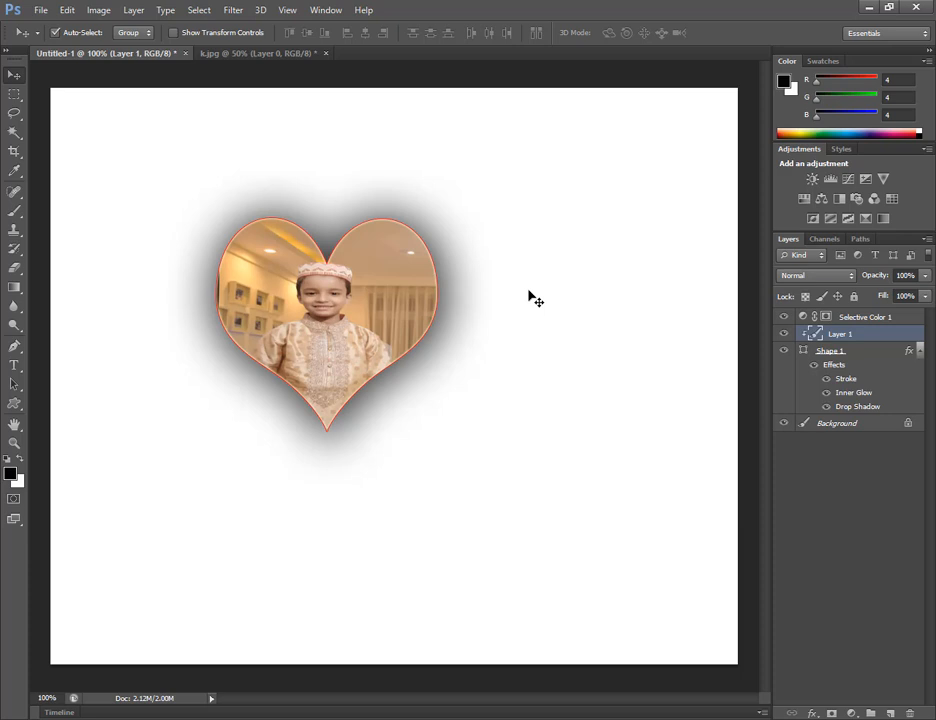
{"action": "left_click", "coordinate": [186, 54]}
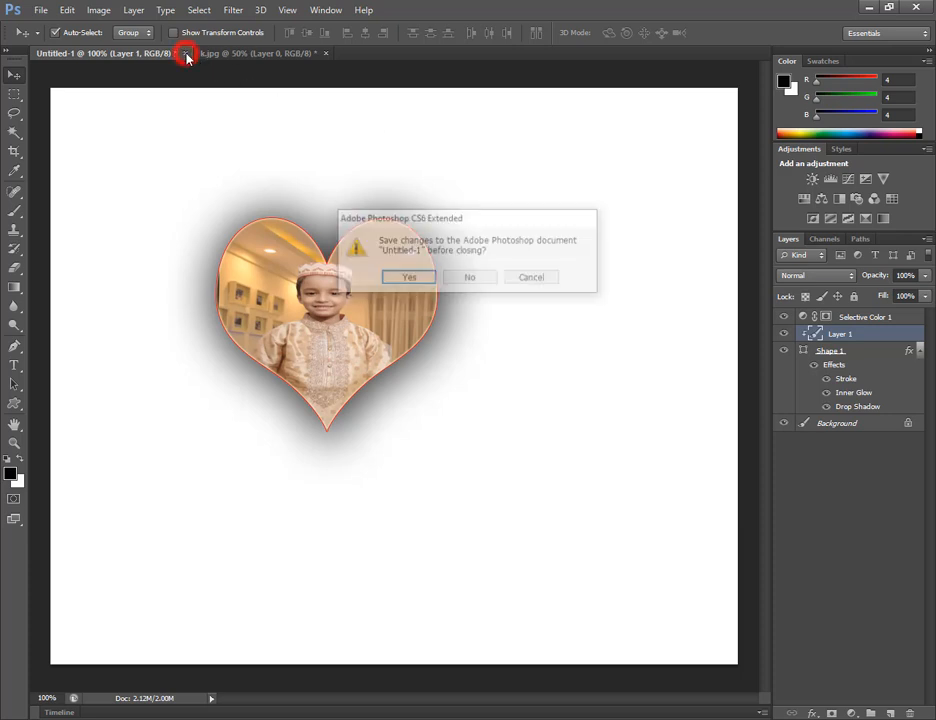
{"action": "left_click", "coordinate": [469, 281]}
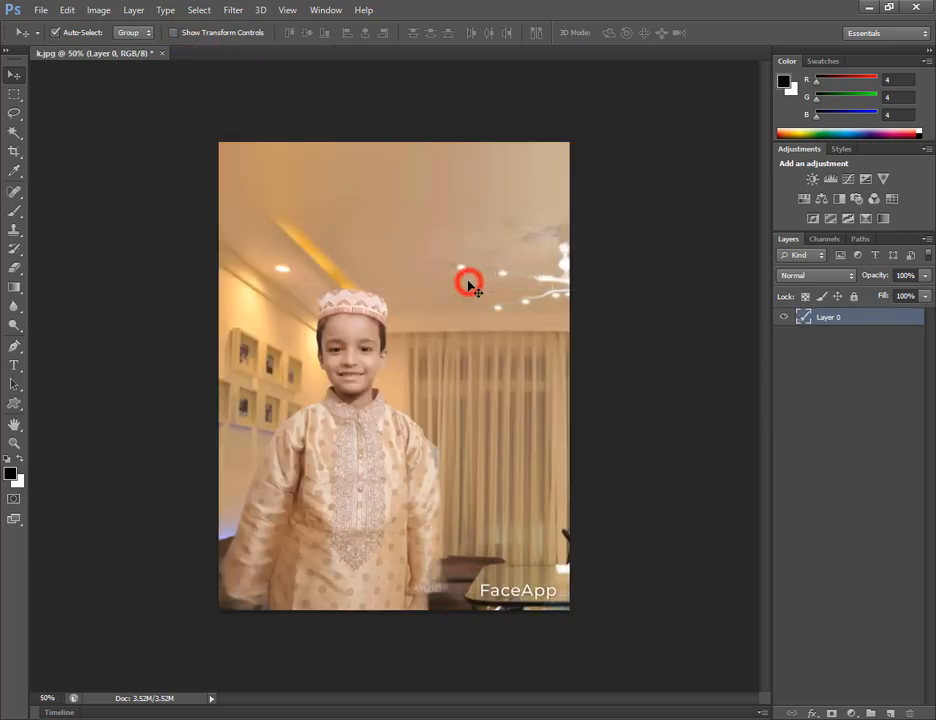
{"action": "left_click", "coordinate": [163, 54]}
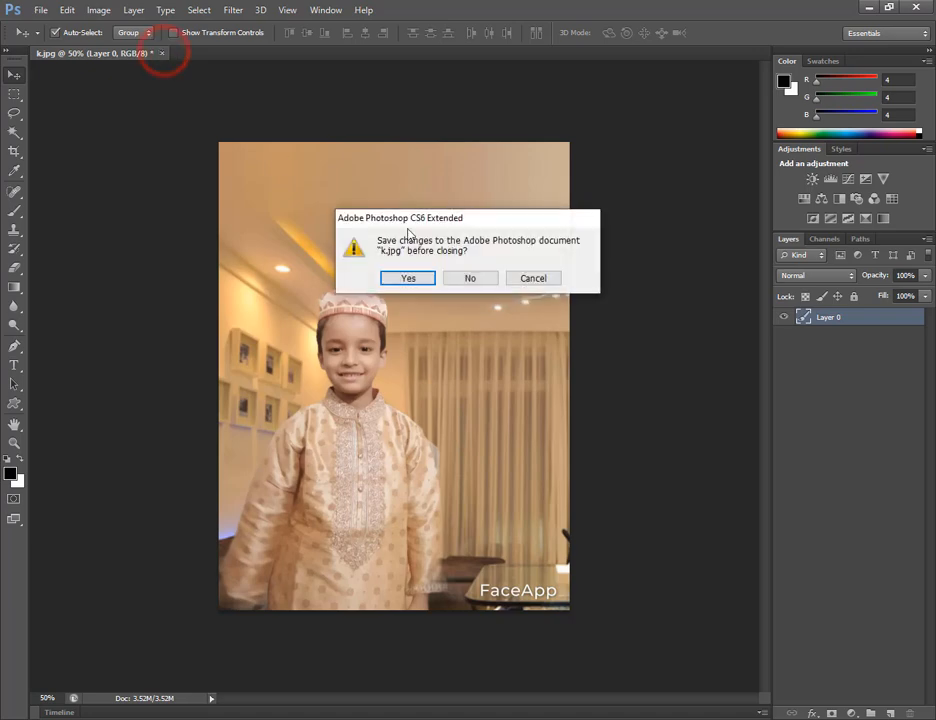
{"action": "left_click", "coordinate": [467, 280]}
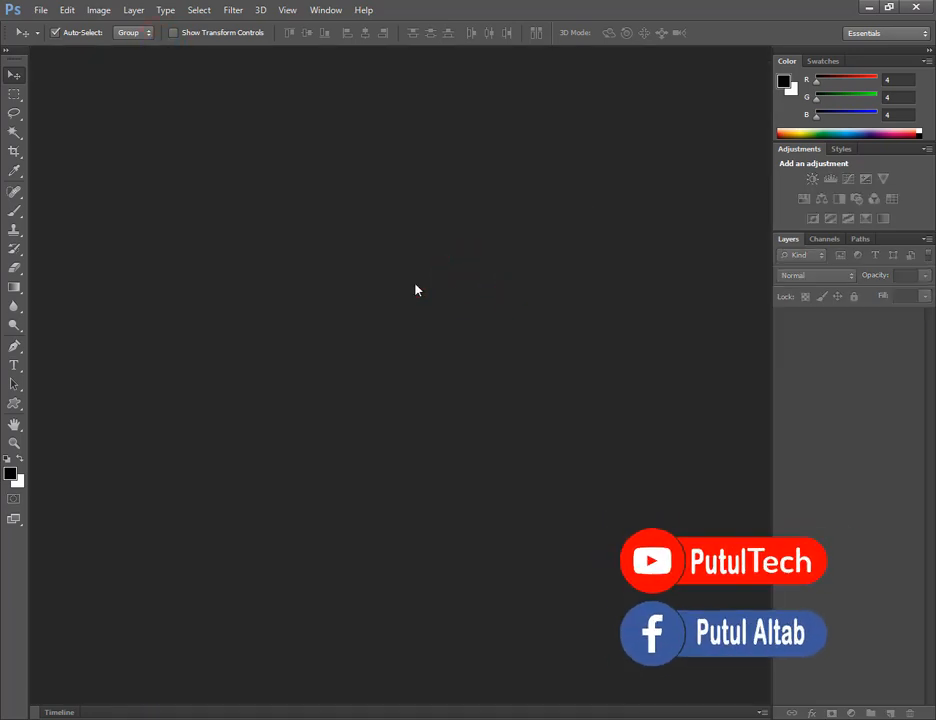
- Create a new 940 x 788 pixel document at 300 pixels/inch, RGB Color, 8 bit, with a white background
{"action": "left_click", "coordinate": [43, 15]}
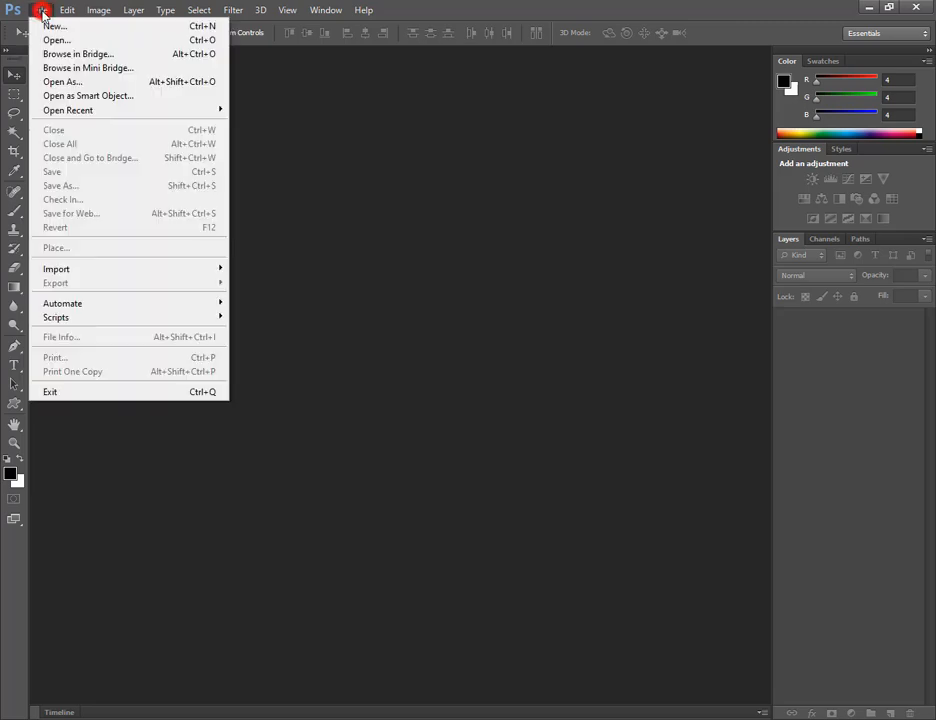
{"action": "left_click", "coordinate": [52, 27]}
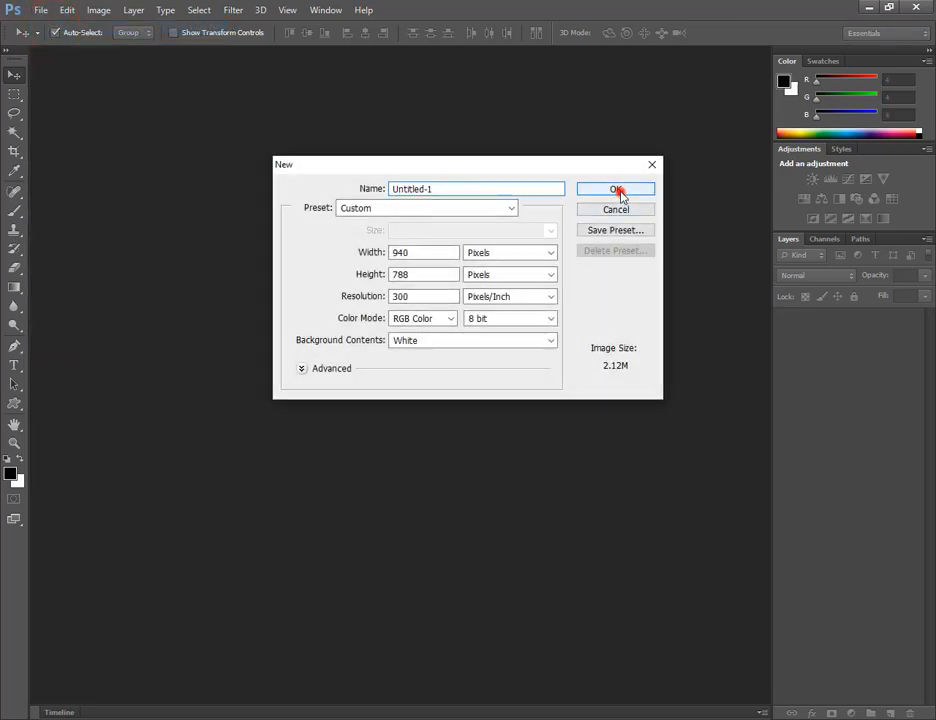
{"action": "left_click", "coordinate": [617, 190]}
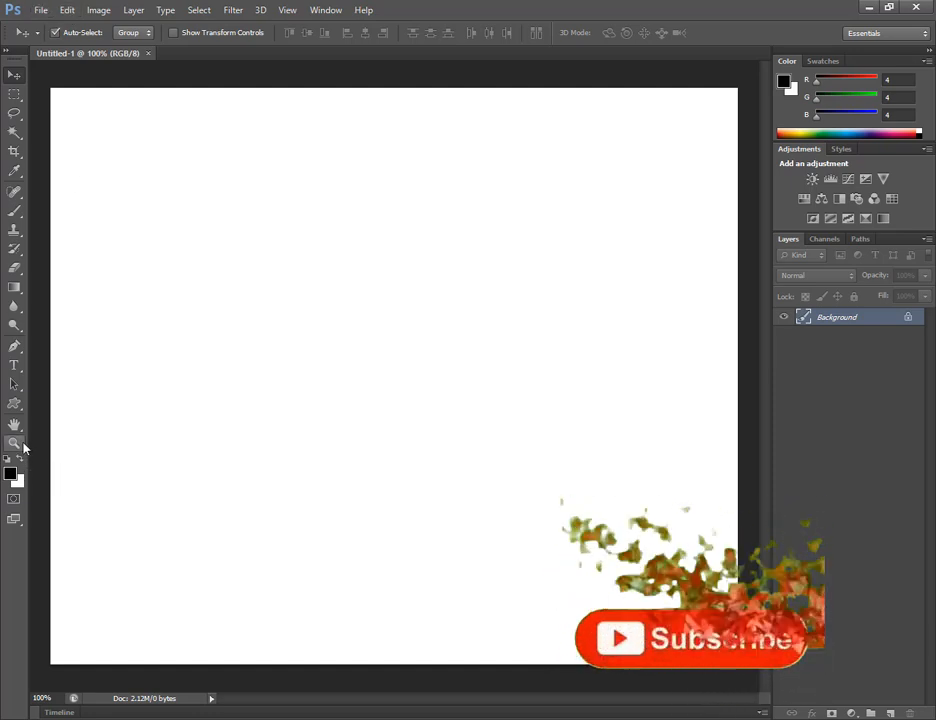
- Draw a black heart about 545 x 508 px near the canvas centre with the Custom Shape Tool
{"action": "left_click", "coordinate": [16, 405]}
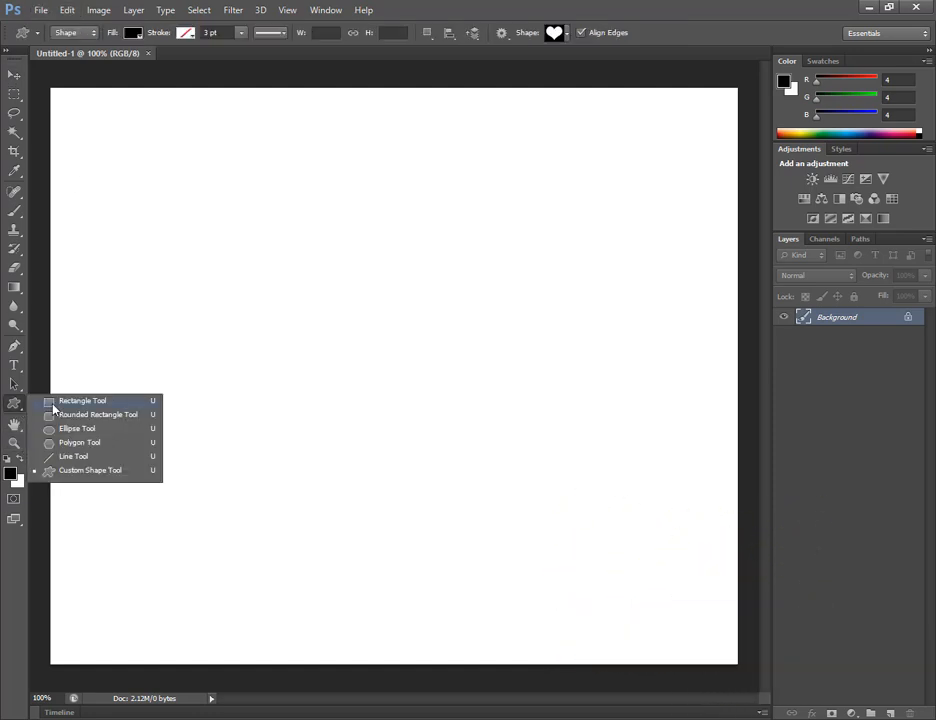
{"action": "left_click", "coordinate": [97, 472]}
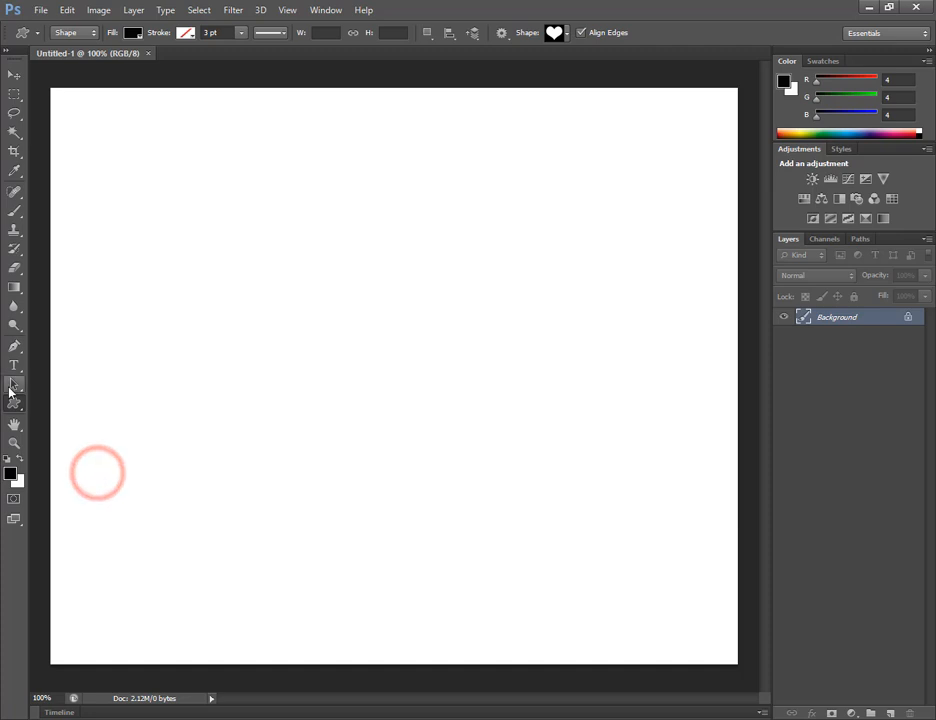
{"action": "left_click", "coordinate": [14, 403]}
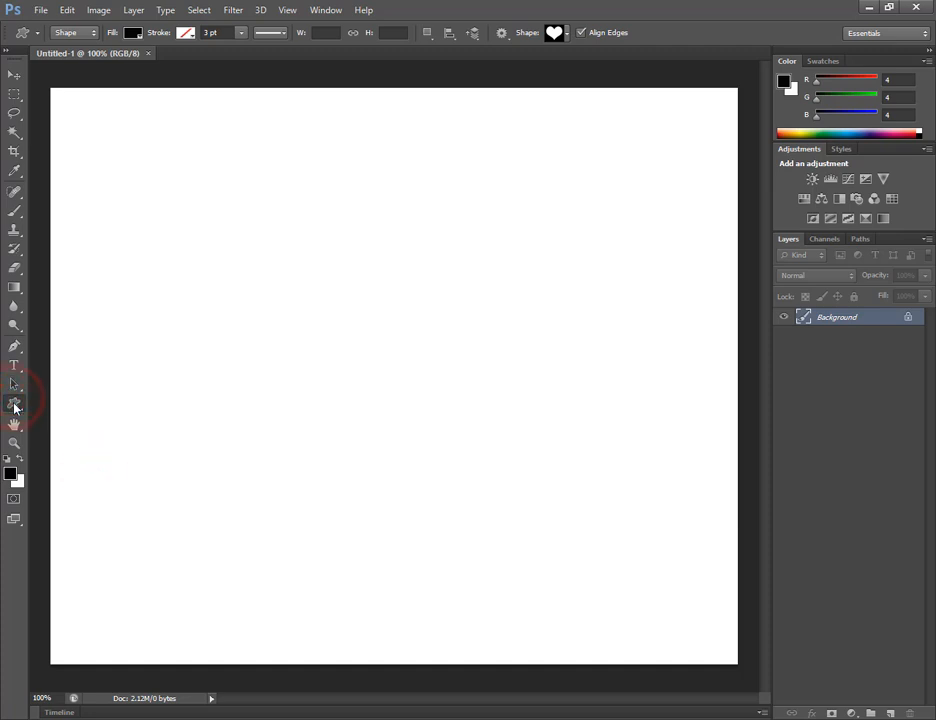
{"action": "left_click", "coordinate": [14, 403]}
{"action": "left_click", "coordinate": [567, 37]}
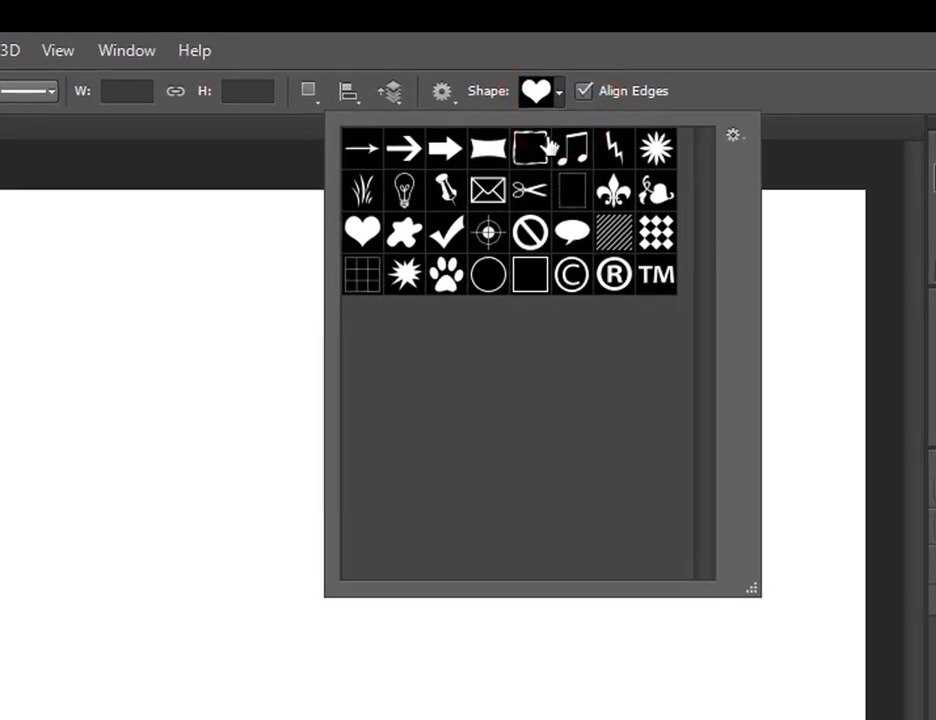
{"action": "left_click", "coordinate": [372, 232]}
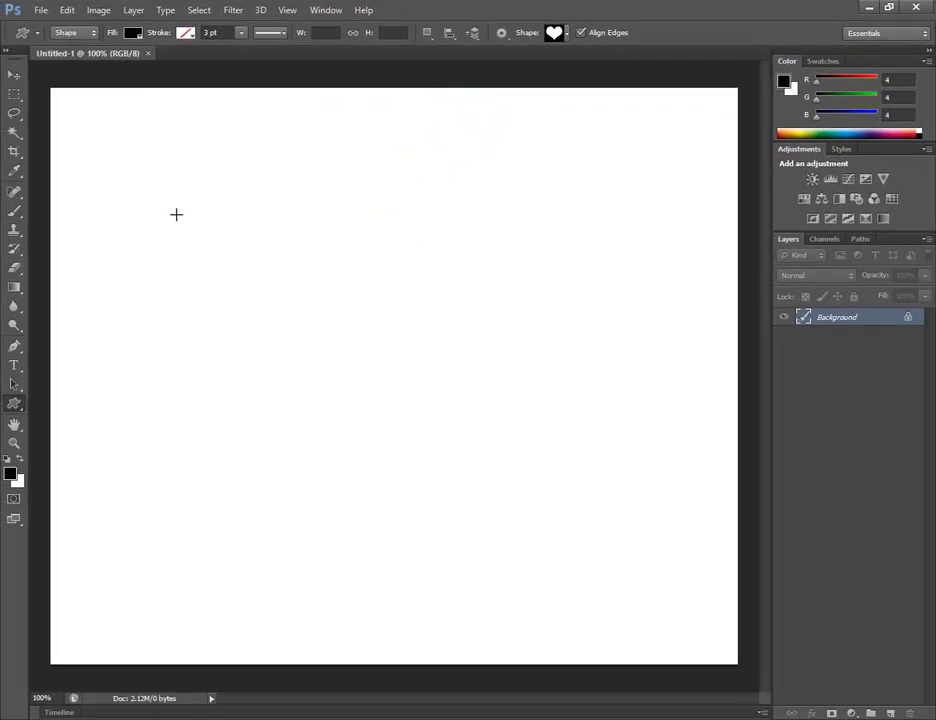
{"action": "left_click_drag", "start_coordinate": [181, 216], "coordinate": [579, 584]}
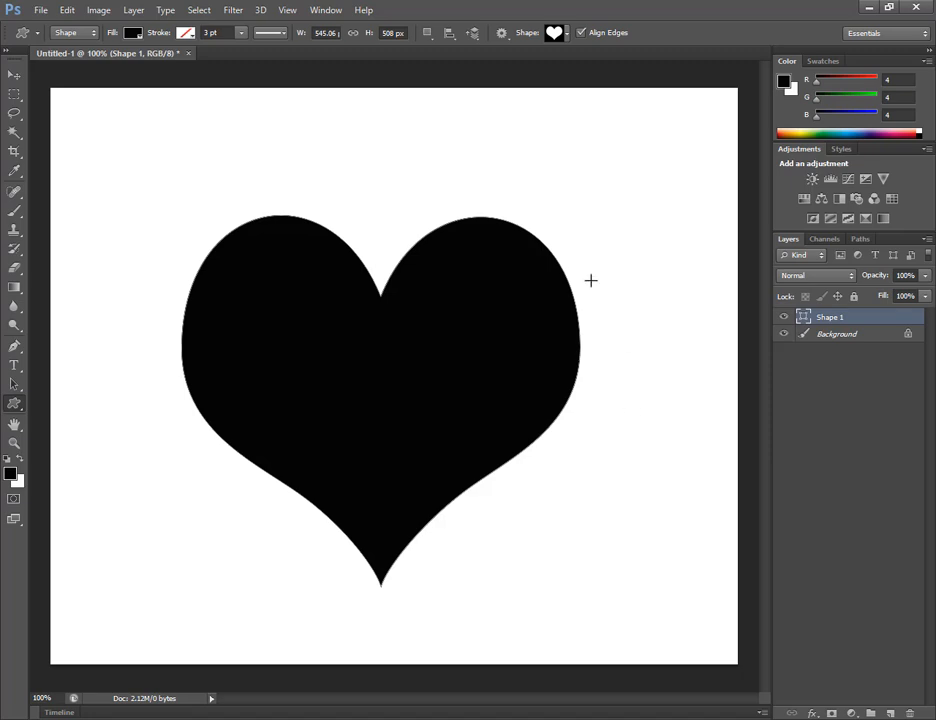
- Open the photo IMG_20231213_185126.jpg and convert its locked background into a regular layer named Layer 0
{"action": "left_click", "coordinate": [40, 10]}
{"action": "left_click", "coordinate": [47, 40]}
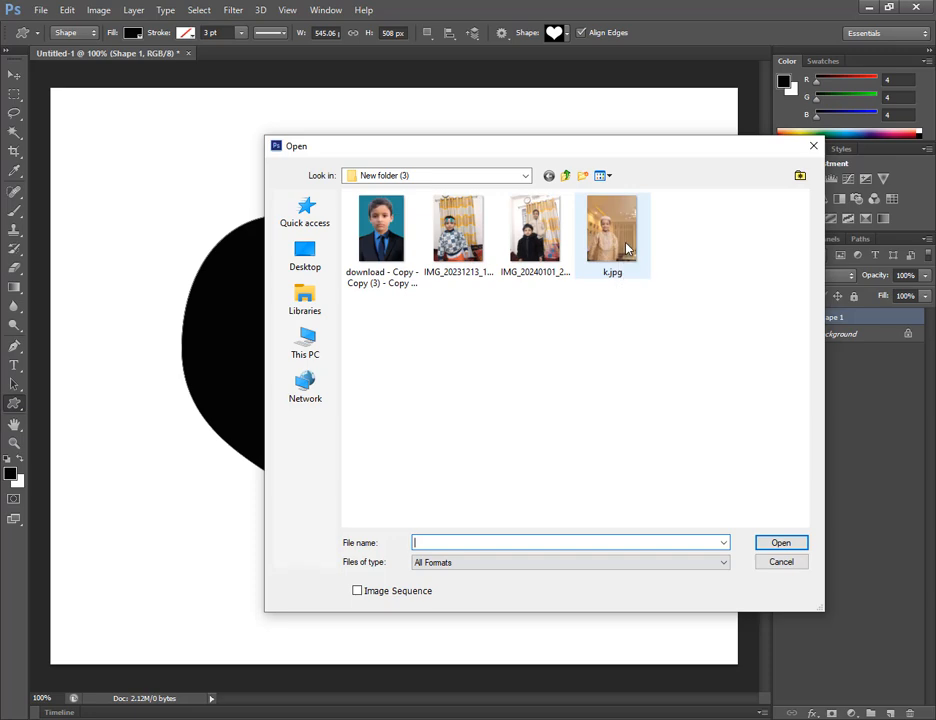
{"action": "double_click", "coordinate": [462, 236]}
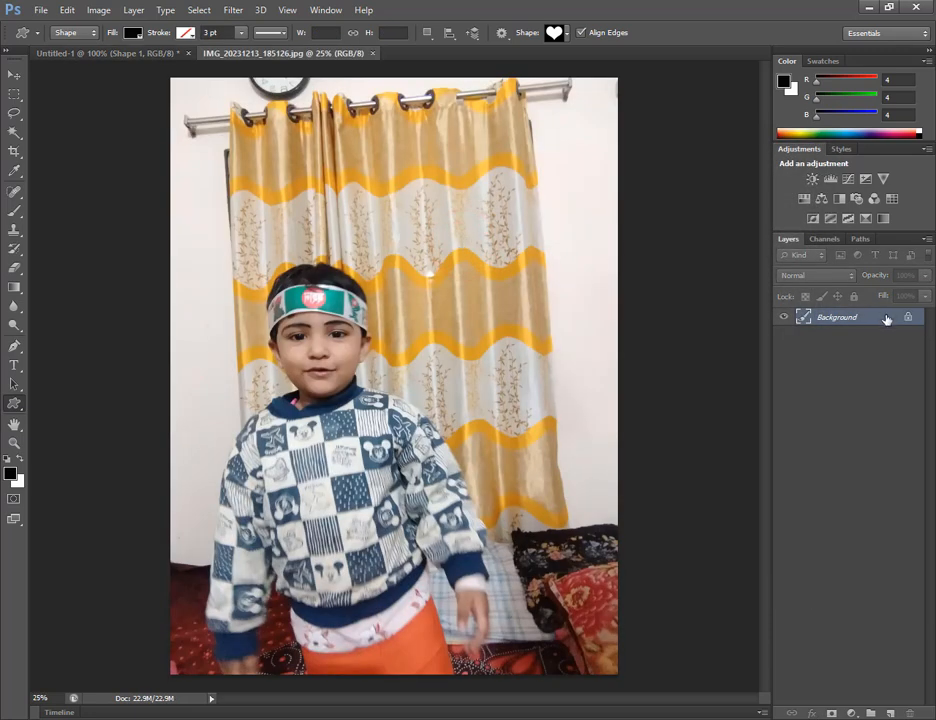
{"action": "double_click", "coordinate": [884, 316]}
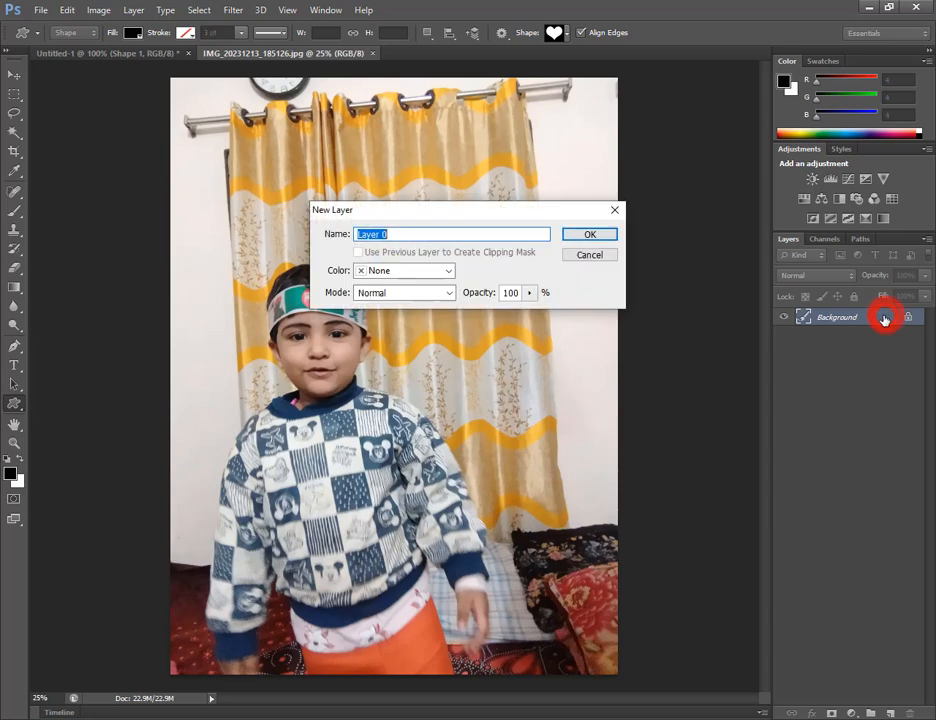
{"action": "left_click", "coordinate": [610, 235]}
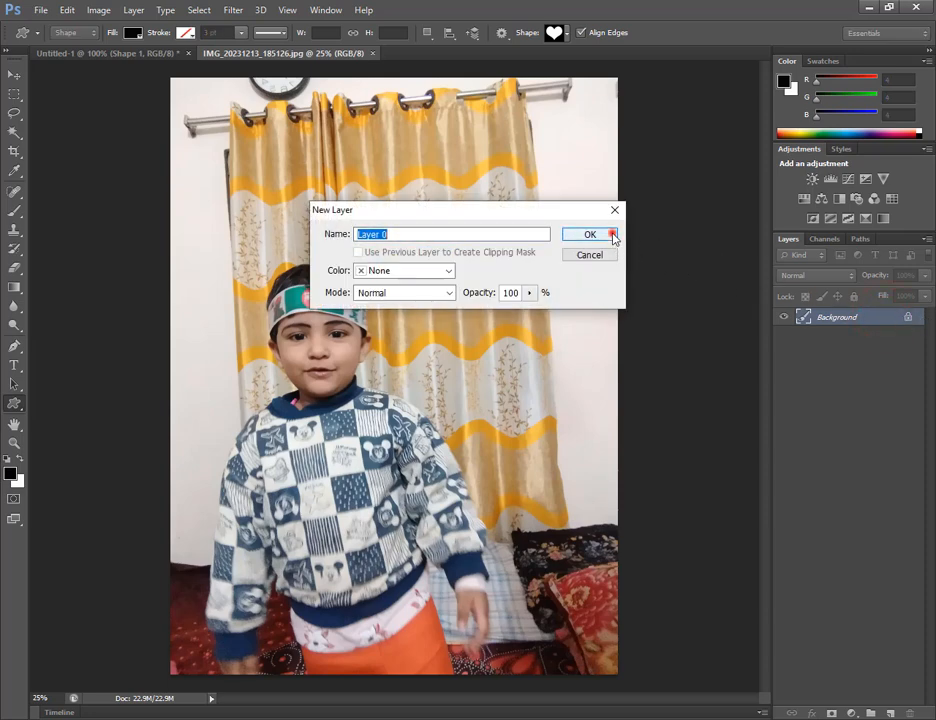
- Copy the photo layer into Untitled-1 with the Move tool, placing it above the heart shape
{"action": "left_click", "coordinate": [13, 74]}
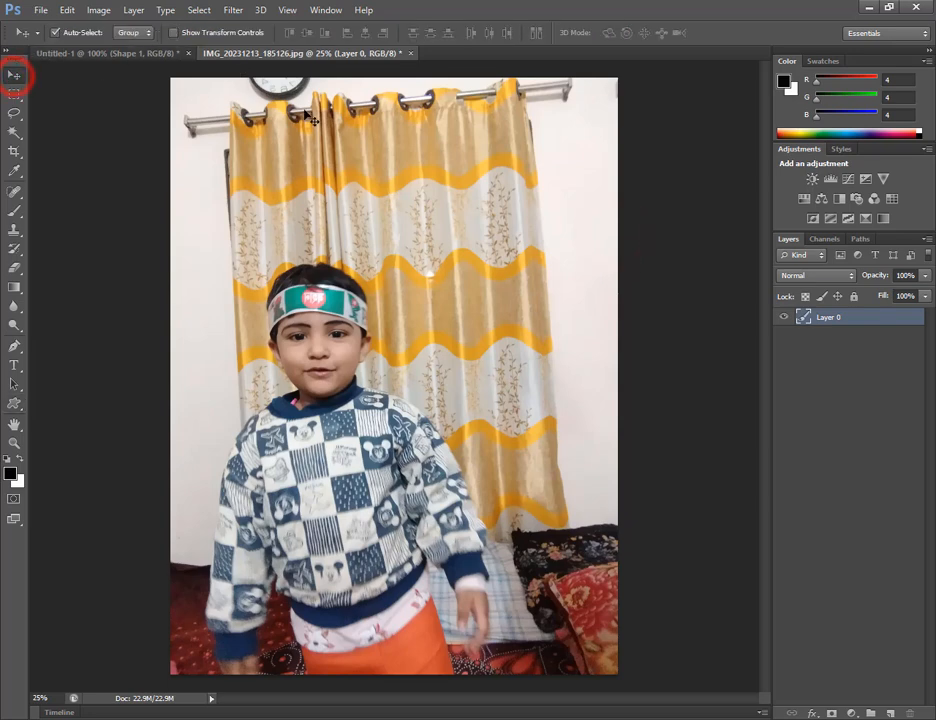
{"action": "left_click_drag", "start_coordinate": [376, 122], "coordinate": [376, 347]}
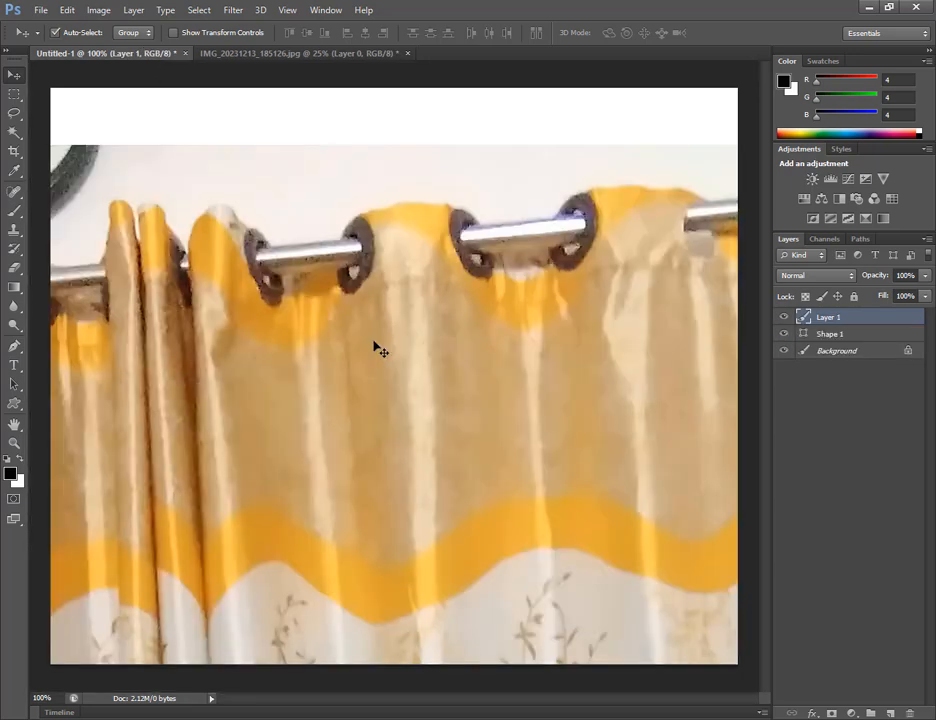
{"action": "left_click_drag", "start_coordinate": [384, 532], "coordinate": [443, 281]}
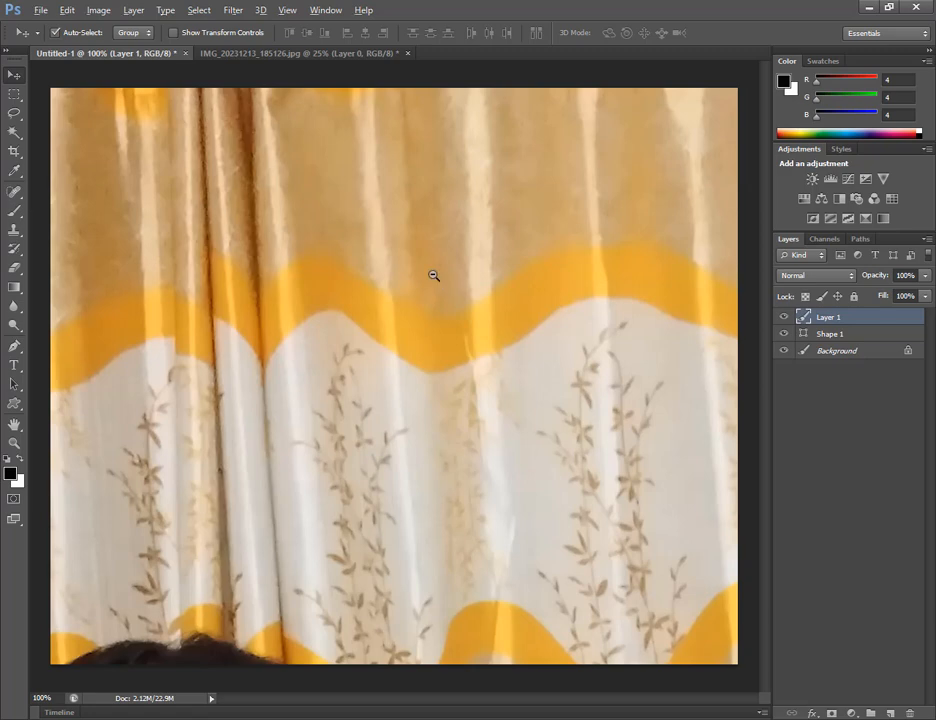
- Scale the photo layer to about 23% width and 18% height and place it over the black heart
{"action": "left_click", "coordinate": [432, 274], "text": "alt"}
{"action": "left_click", "coordinate": [440, 300], "text": "alt"}
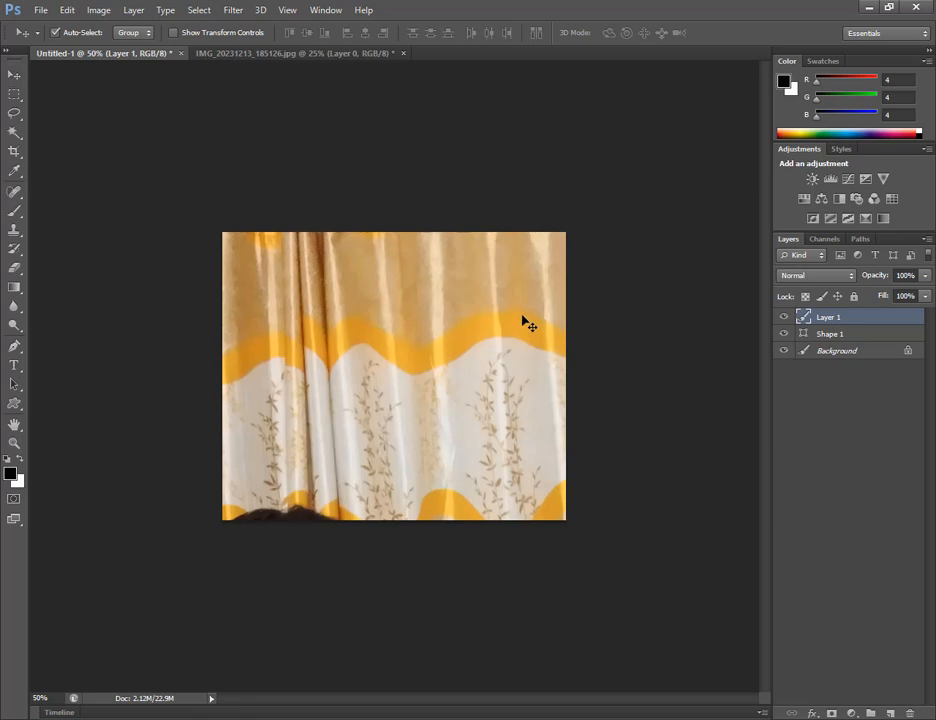
{"action": "key", "text": "ctrl+t"}
{"action": "left_click_drag", "start_coordinate": [346, 343], "coordinate": [507, 363]}
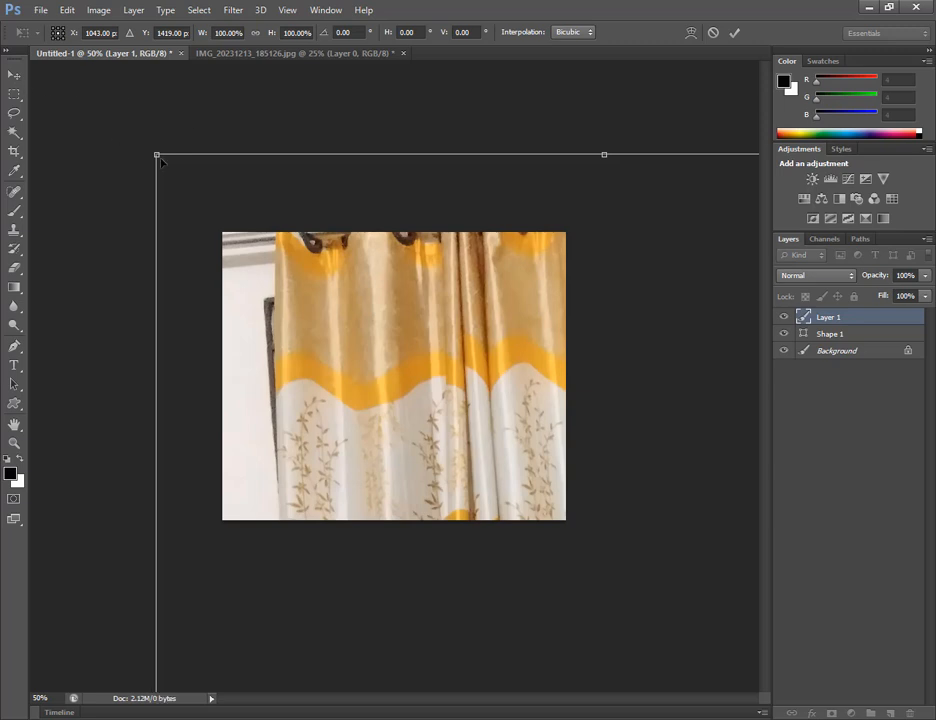
{"action": "left_click_drag", "start_coordinate": [157, 155], "coordinate": [180, 116]}
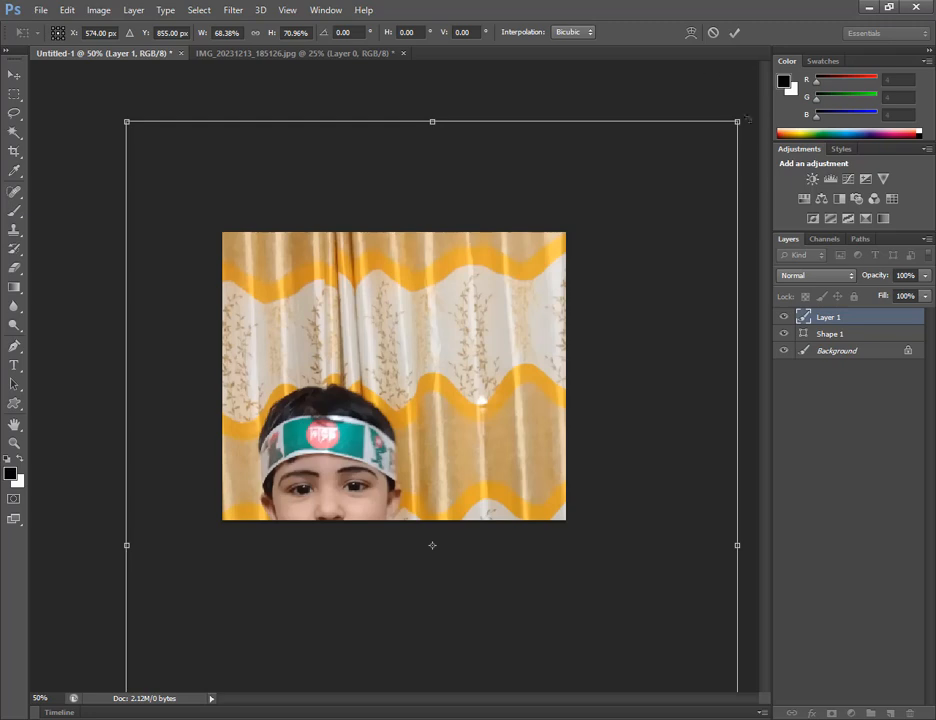
{"action": "left_click_drag", "start_coordinate": [733, 117], "coordinate": [515, 546]}
{"action": "left_click_drag", "start_coordinate": [387, 587], "coordinate": [459, 256]}
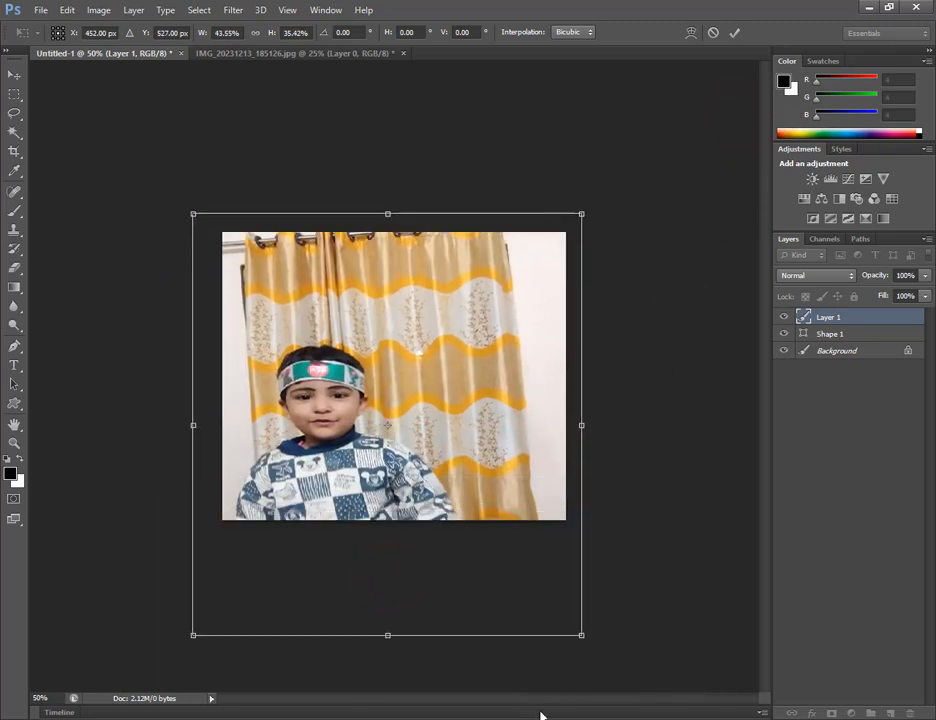
{"action": "left_click_drag", "start_coordinate": [581, 635], "coordinate": [398, 428]}
{"action": "left_click_drag", "start_coordinate": [305, 380], "coordinate": [408, 433]}
{"action": "left_click", "coordinate": [734, 33]}
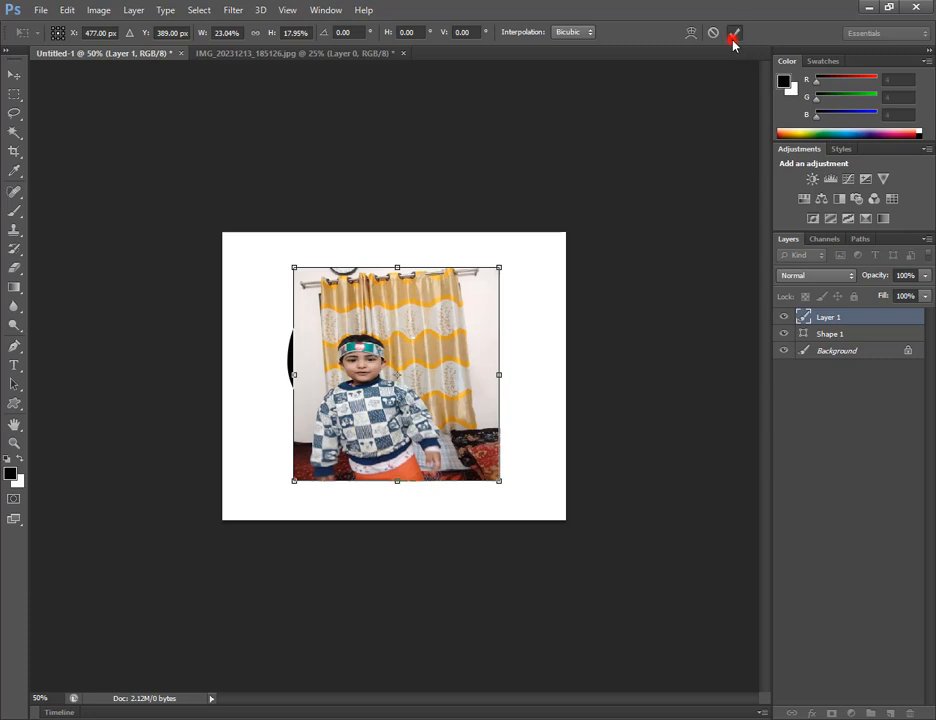
- Shift the photo slightly left and up so its left edge lines up with the heart's left edge
{"action": "left_click", "coordinate": [447, 330]}
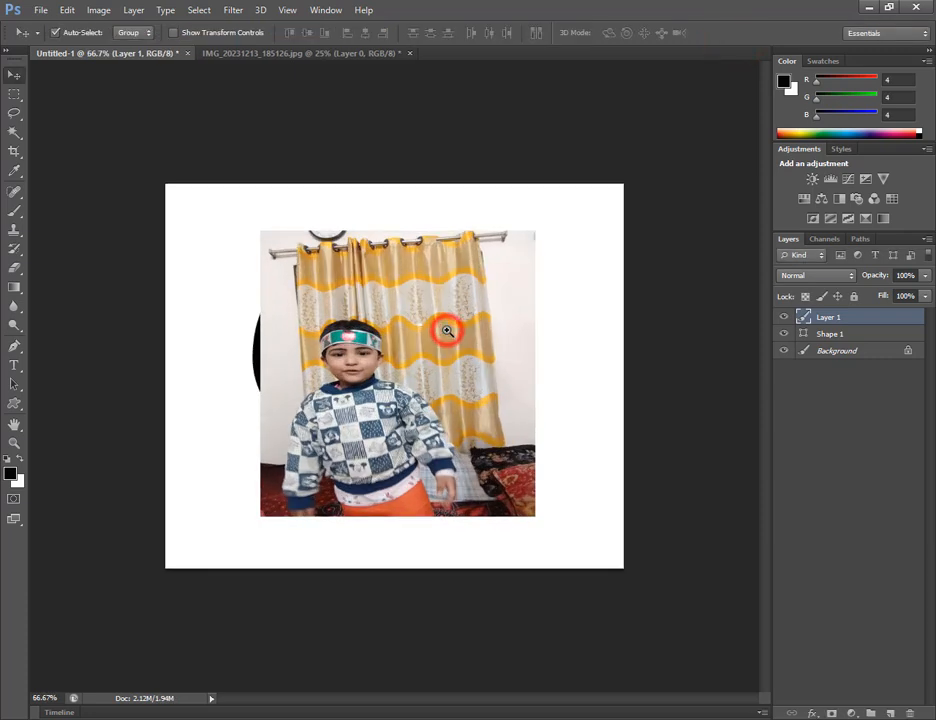
{"action": "left_click", "coordinate": [447, 330]}
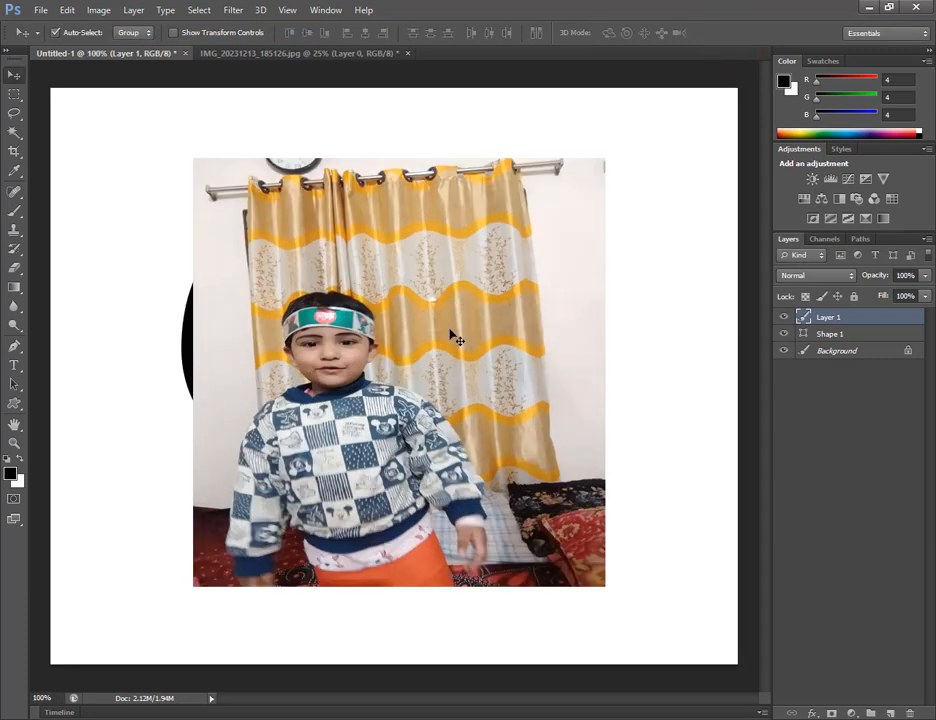
{"action": "mouse_move", "coordinate": [424, 355]}
{"action": "left_mouse_down"}
{"action": "mouse_move", "coordinate": [485, 350]}
{"action": "mouse_move", "coordinate": [380, 356]}
{"action": "mouse_move", "coordinate": [411, 356]}
{"action": "left_mouse_up"}
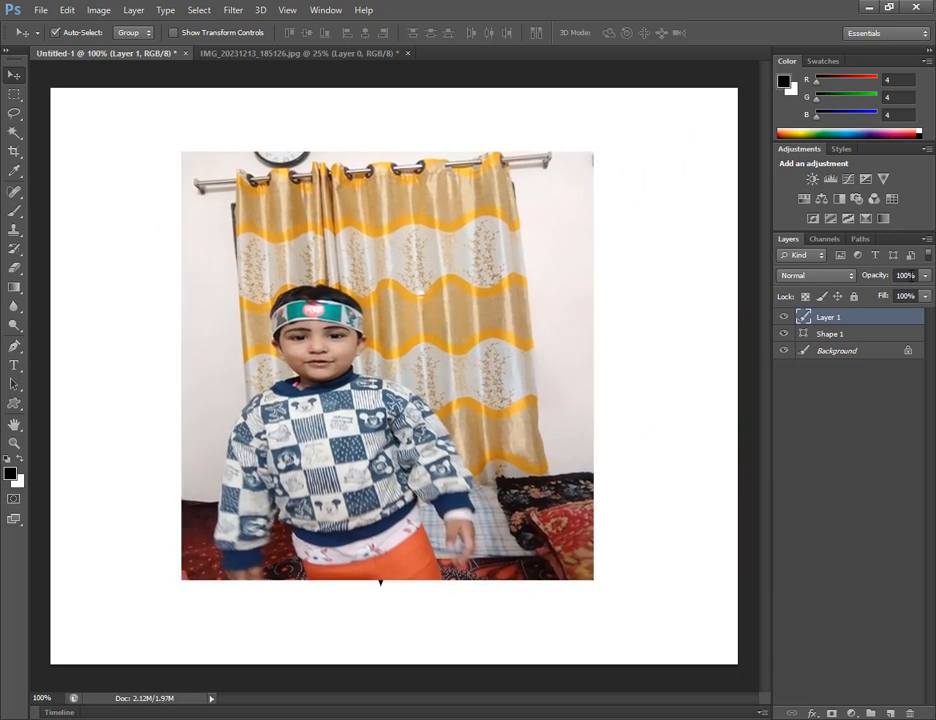
{"action": "left_click", "coordinate": [529, 364]}
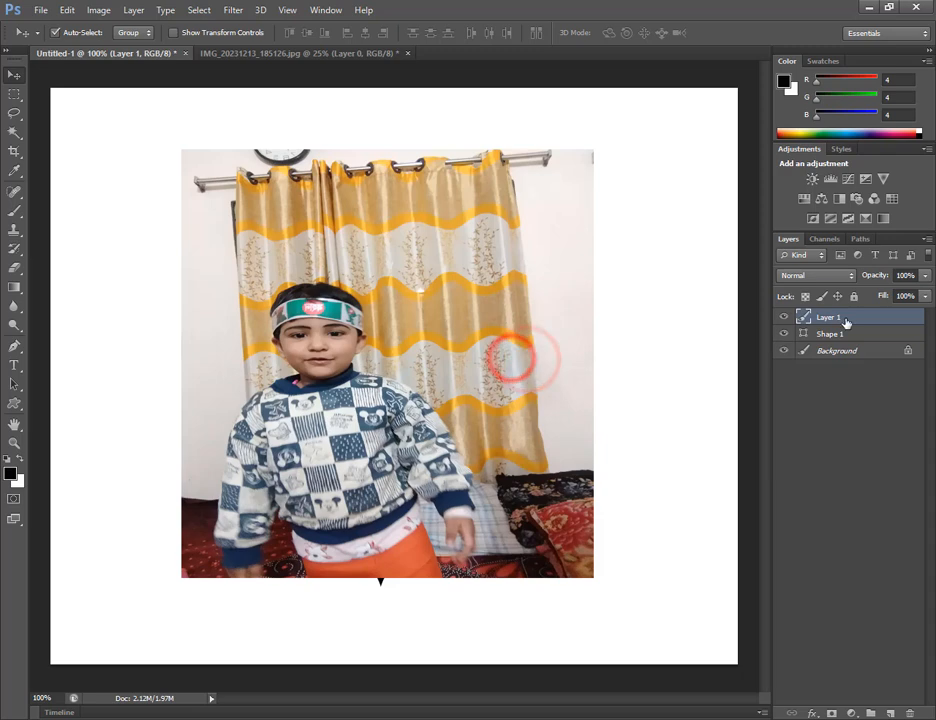
- Reduce the photo layer's opacity to 68% and reposition it so the child's face sits inside the heart
{"action": "left_click", "coordinate": [846, 318]}
{"action": "left_click", "coordinate": [924, 275]}
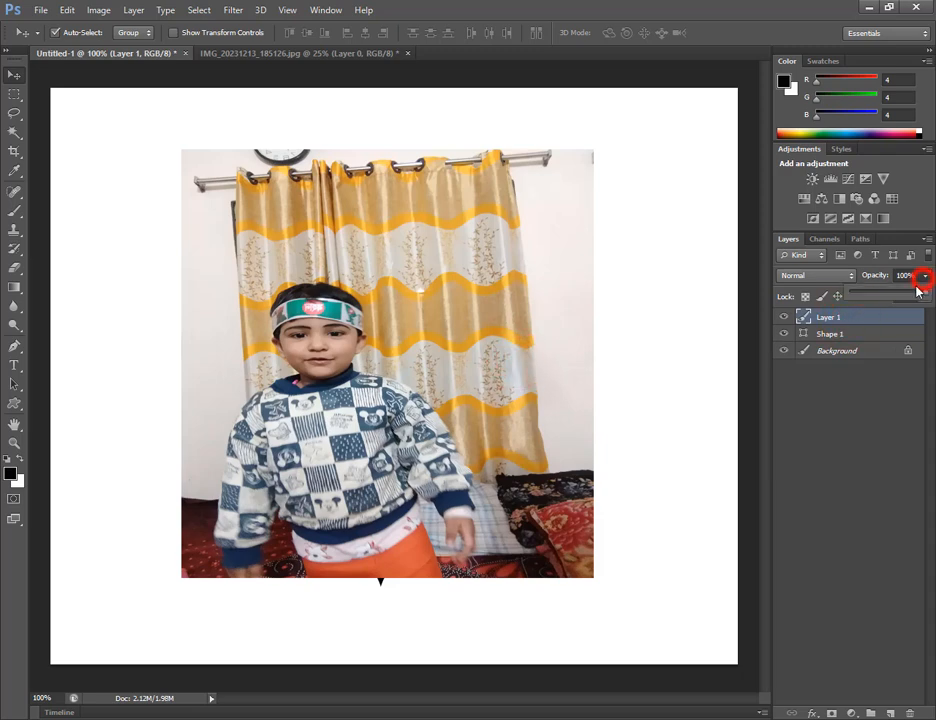
{"action": "mouse_move", "coordinate": [919, 296]}
{"action": "left_mouse_down"}
{"action": "mouse_move", "coordinate": [863, 298]}
{"action": "mouse_move", "coordinate": [902, 298]}
{"action": "left_mouse_up"}
{"action": "left_click_drag", "start_coordinate": [437, 400], "coordinate": [457, 371]}
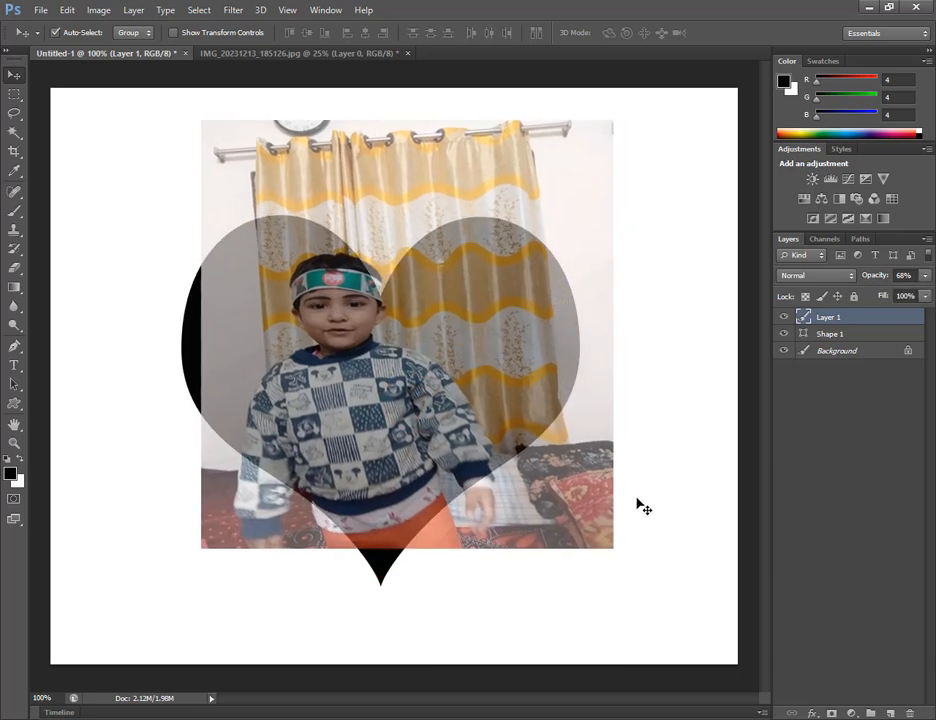
{"action": "left_click_drag", "start_coordinate": [532, 383], "coordinate": [518, 382]}
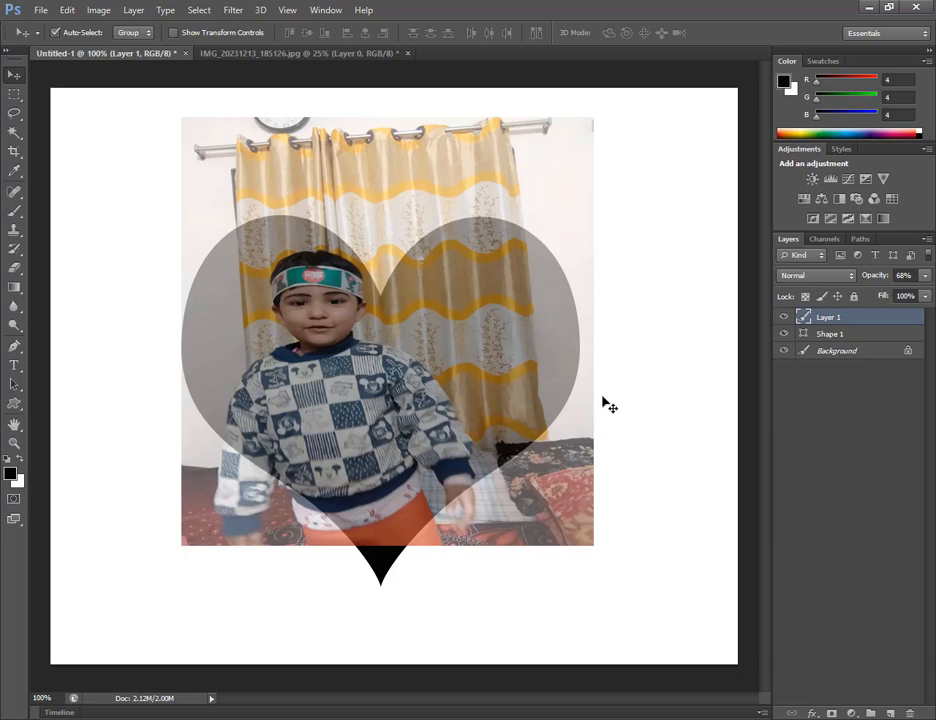
- Stretch the photo layer's height to about 110% and reposition it so the photo covers the whole heart
{"action": "key", "text": "ctrl+t"}
{"action": "mouse_move", "coordinate": [664, 485]}
{"action": "left_mouse_down"}
{"action": "mouse_move", "coordinate": [660, 514]}
{"action": "mouse_move", "coordinate": [679, 495]}
{"action": "left_mouse_up"}
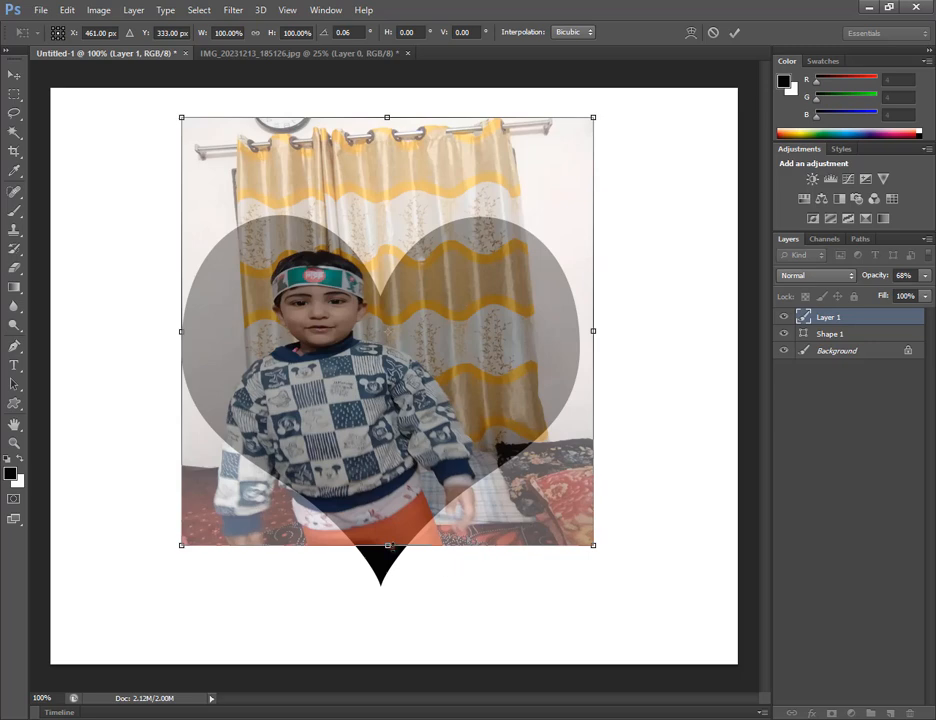
{"action": "left_click_drag", "start_coordinate": [388, 547], "coordinate": [389, 588]}
{"action": "left_click_drag", "start_coordinate": [413, 528], "coordinate": [452, 543]}
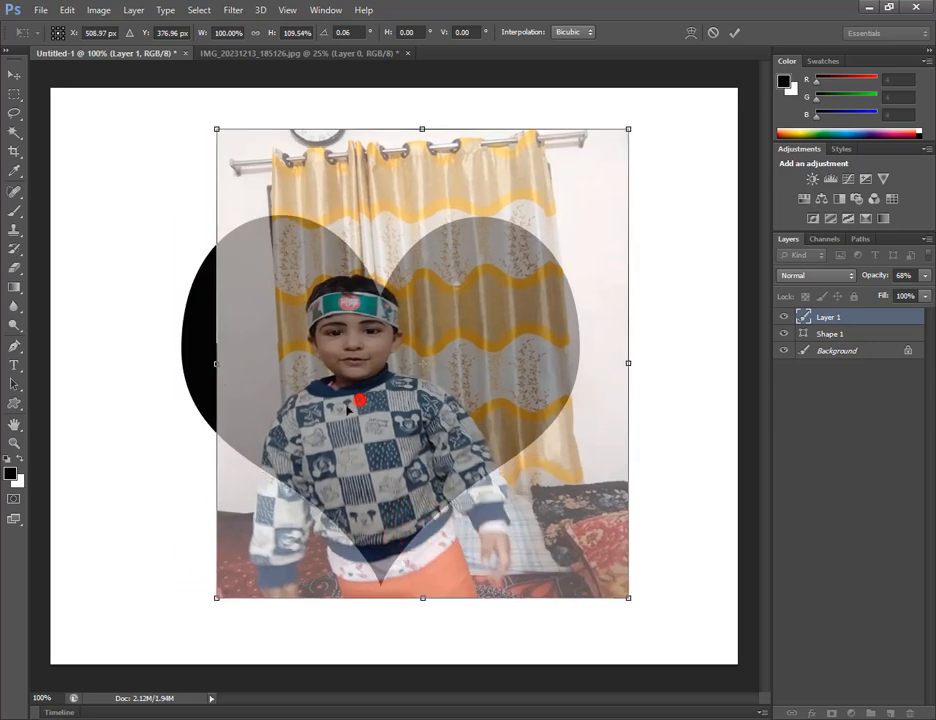
{"action": "left_click_drag", "start_coordinate": [350, 407], "coordinate": [324, 411]}
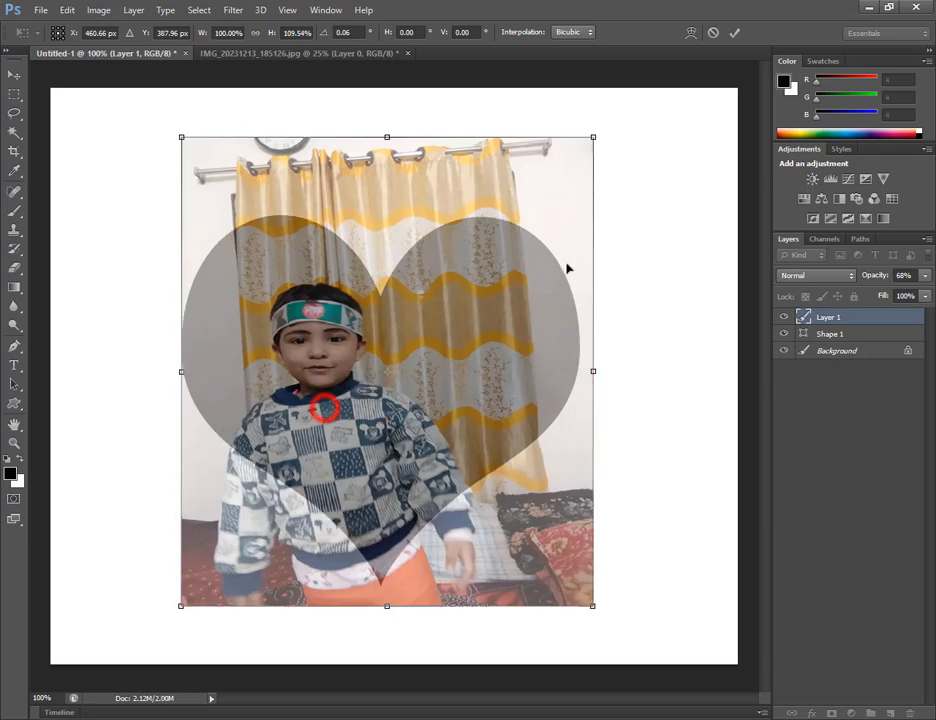
{"action": "left_click", "coordinate": [735, 35]}
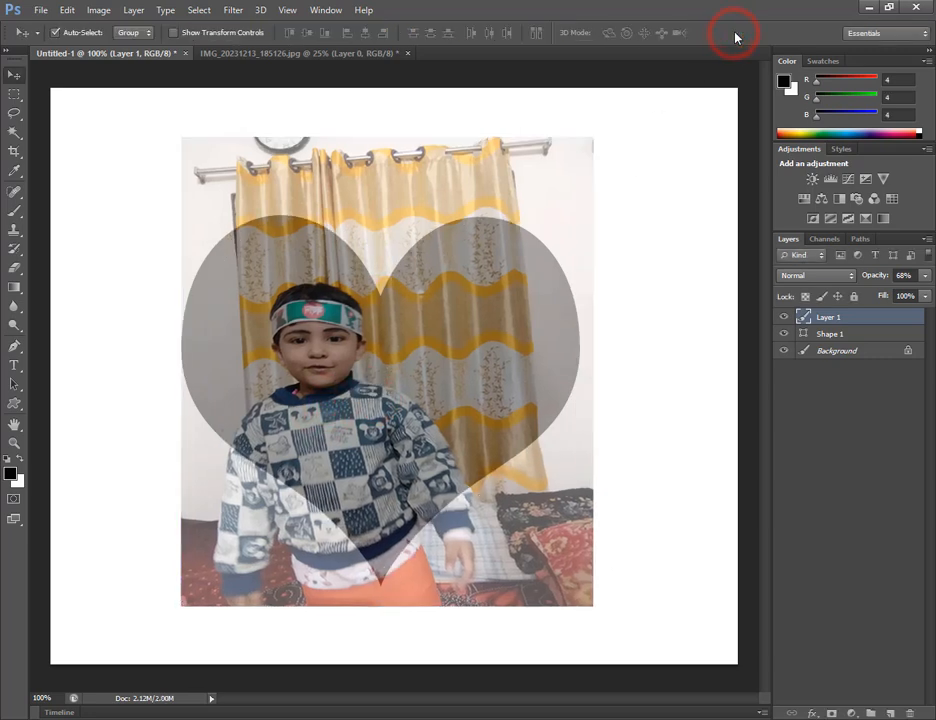
- Restore the photo layer's opacity to 100%
{"action": "left_click", "coordinate": [925, 275]}
{"action": "left_click_drag", "start_coordinate": [904, 291], "coordinate": [932, 291]}
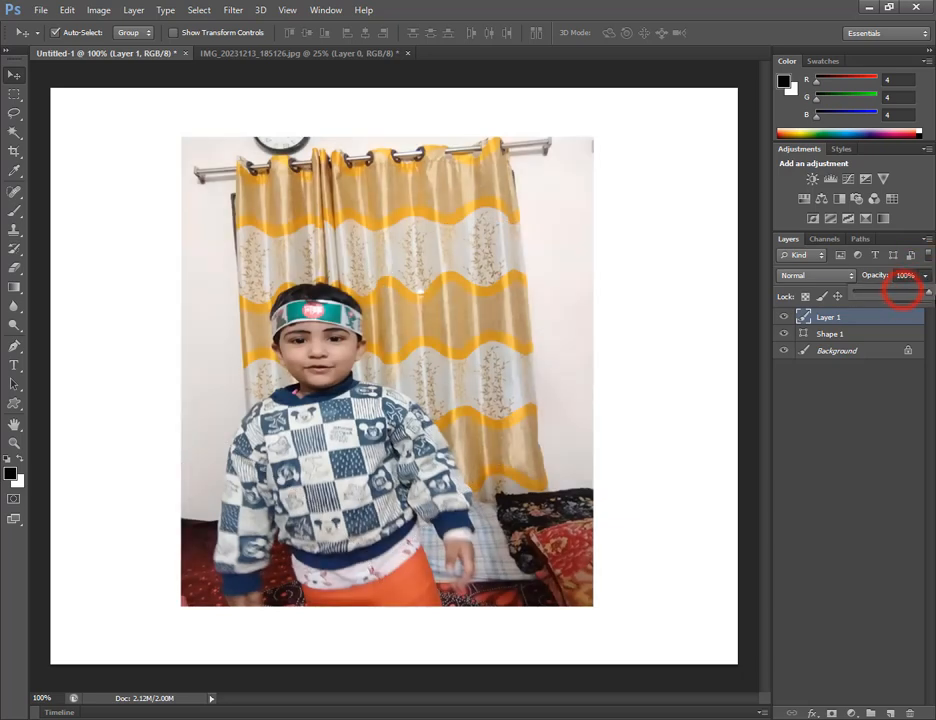
{"action": "left_click", "coordinate": [825, 410]}
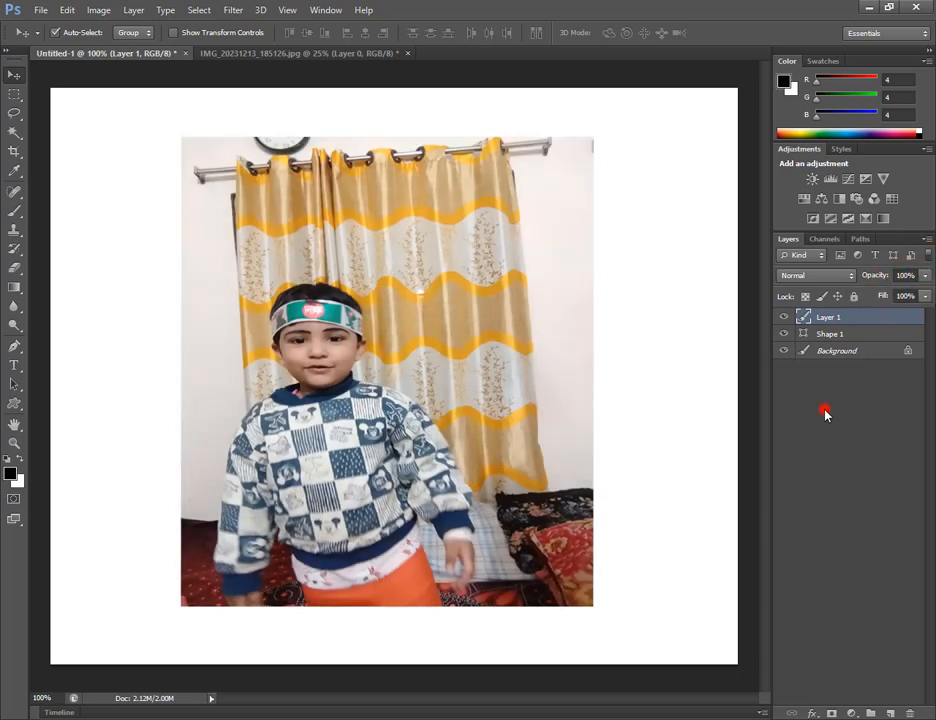
- Clip the photo layer to the heart shape below it with a clipping mask
{"action": "left_click", "coordinate": [870, 318]}
{"action": "right_click", "coordinate": [869, 321]}
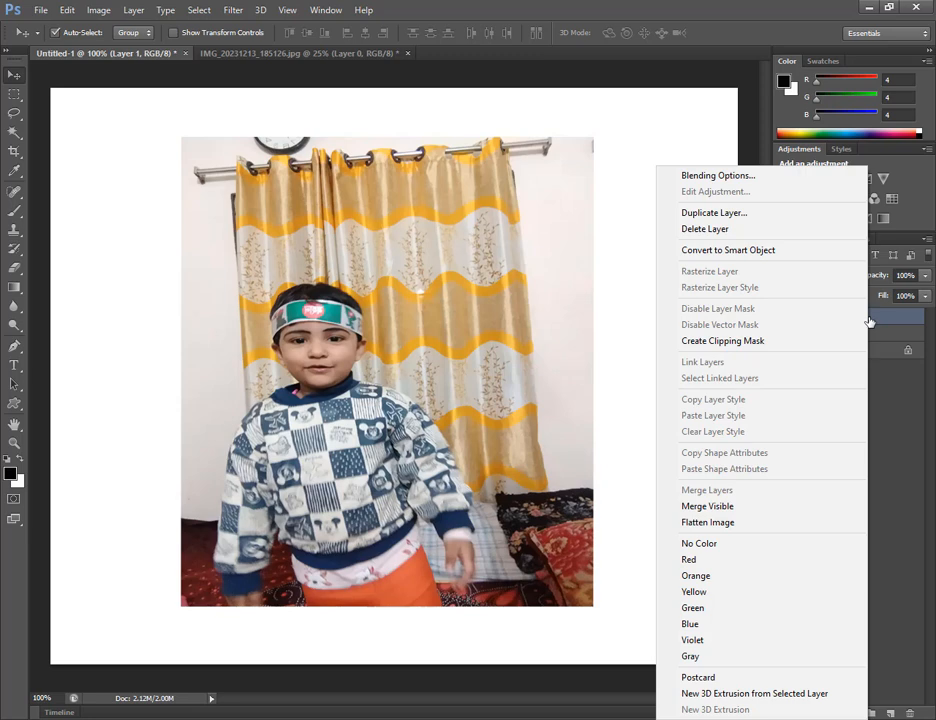
{"action": "left_click", "coordinate": [797, 342]}
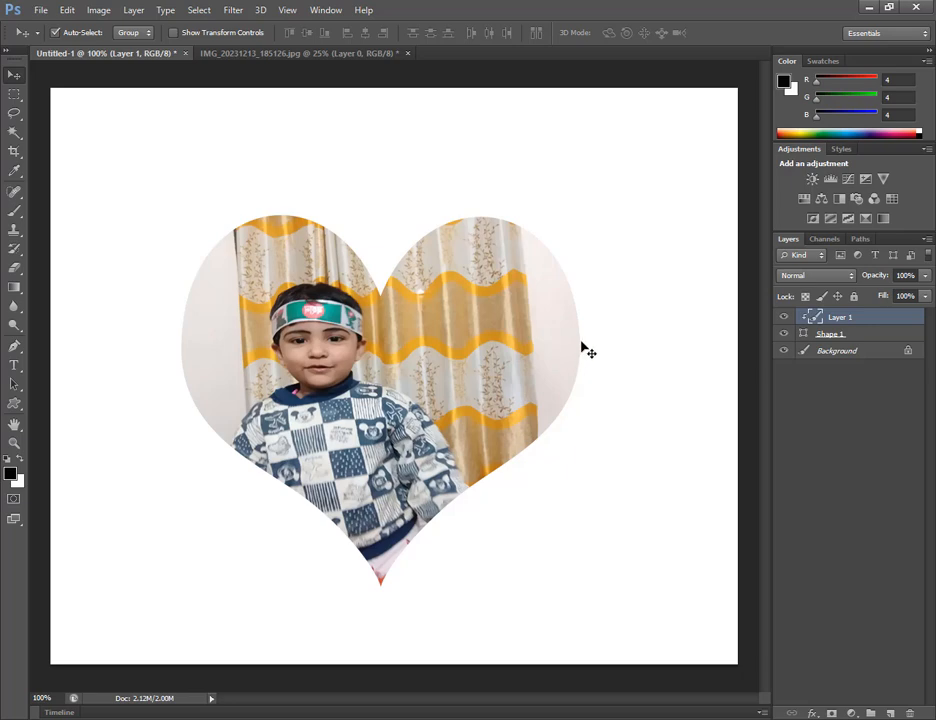
- Add a drop shadow to the heart shape layer with distance 14 px, spread 24% and size 79 px
{"action": "left_click", "coordinate": [852, 336]}
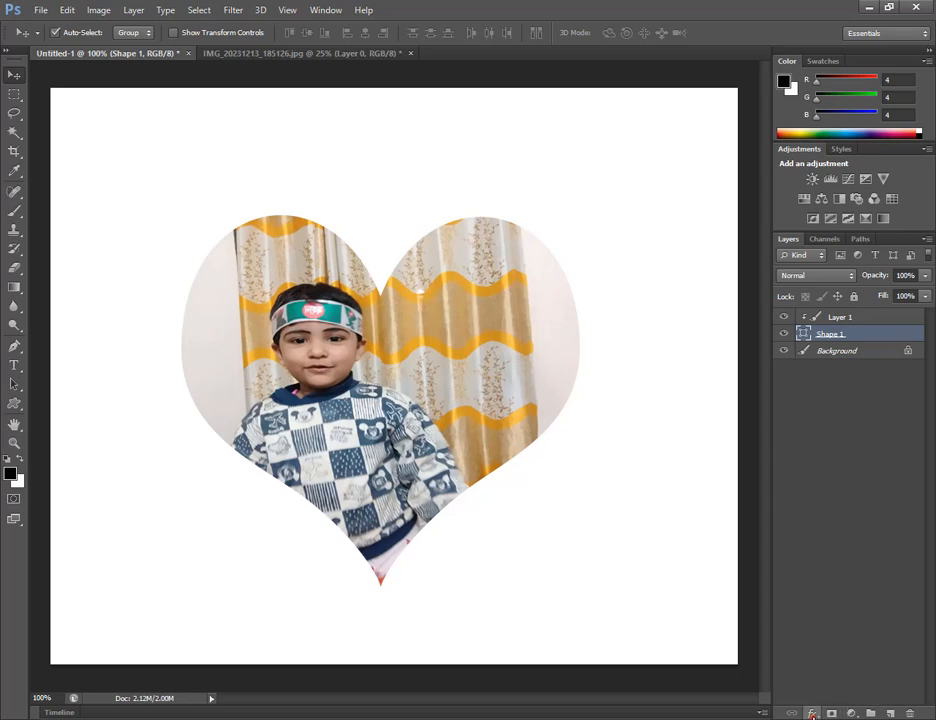
{"action": "left_click", "coordinate": [812, 713]}
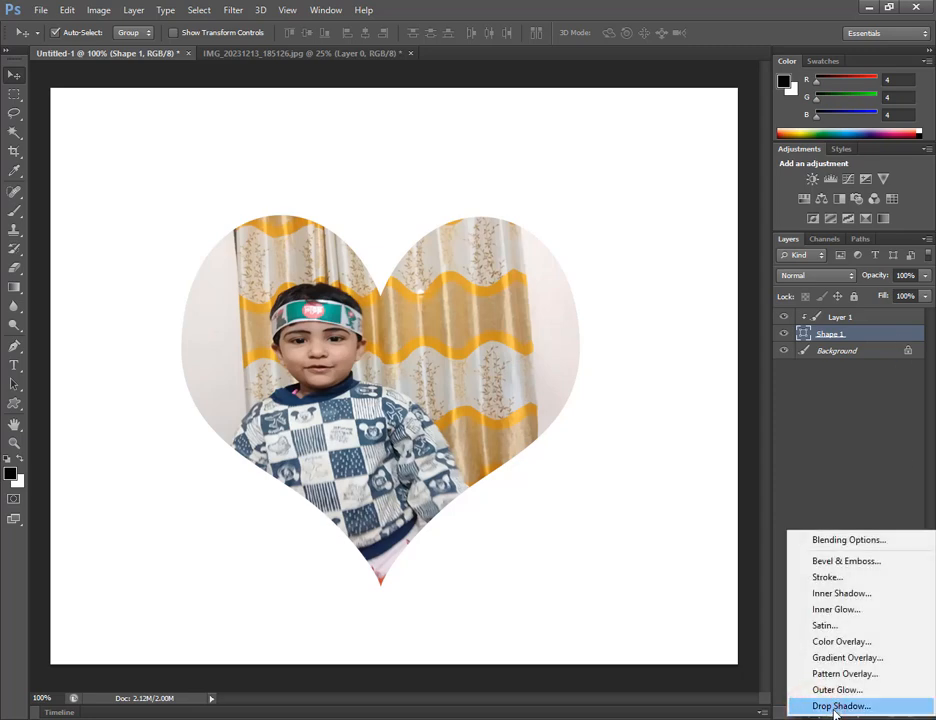
{"action": "left_click", "coordinate": [834, 706]}
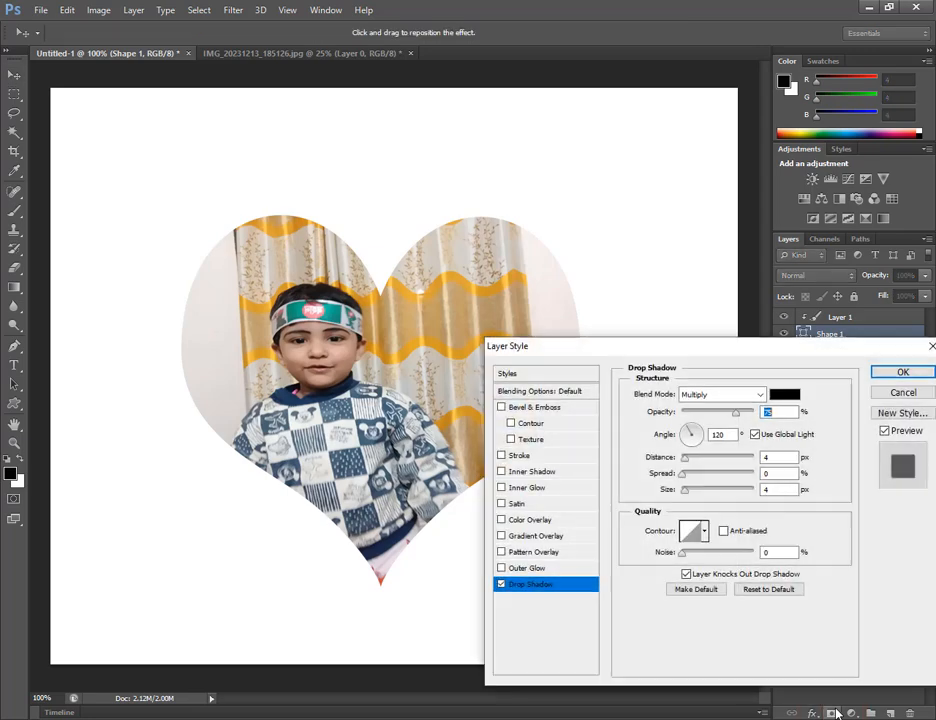
{"action": "left_click_drag", "start_coordinate": [665, 356], "coordinate": [725, 382]}
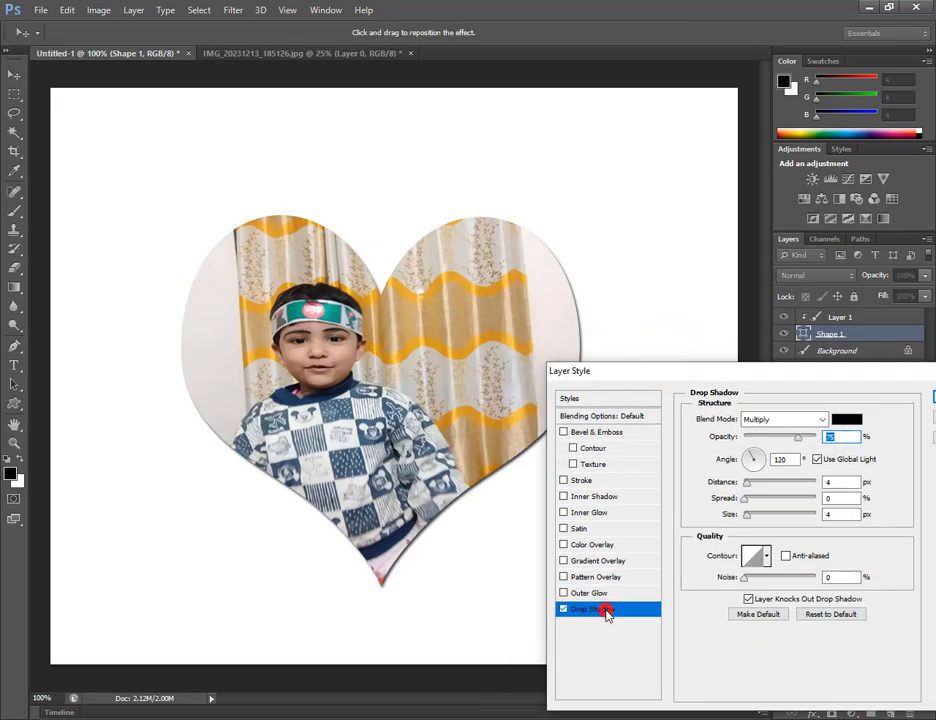
{"action": "mouse_move", "coordinate": [746, 514]}
{"action": "left_mouse_down"}
{"action": "mouse_move", "coordinate": [770, 524]}
{"action": "mouse_move", "coordinate": [746, 499]}
{"action": "mouse_move", "coordinate": [773, 505]}
{"action": "mouse_move", "coordinate": [760, 512]}
{"action": "mouse_move", "coordinate": [751, 489]}
{"action": "mouse_move", "coordinate": [773, 490]}
{"action": "mouse_move", "coordinate": [756, 497]}
{"action": "left_mouse_up"}
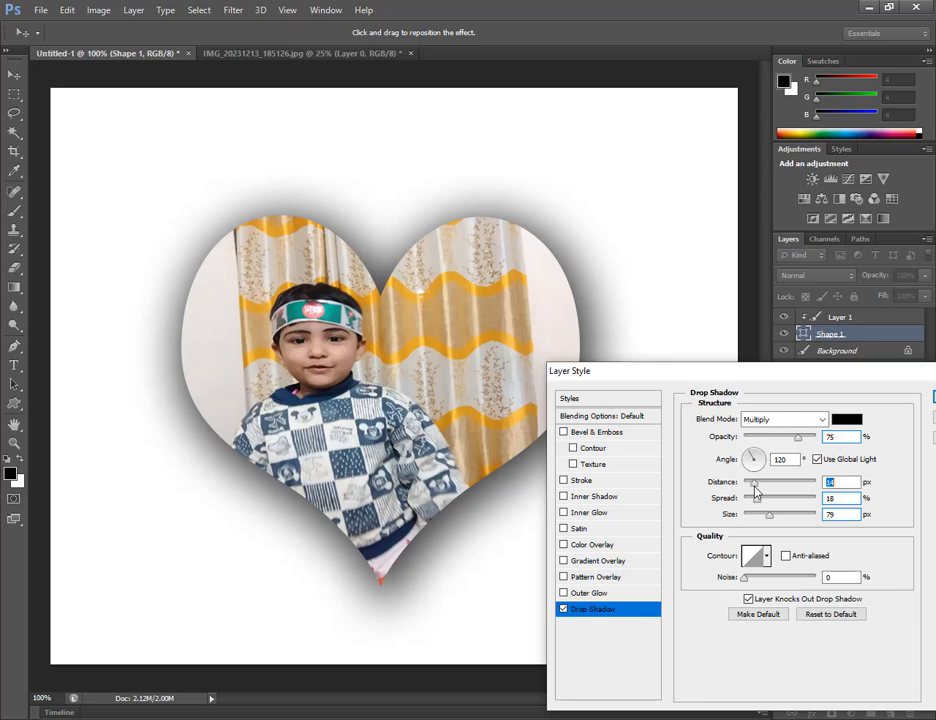
{"action": "mouse_move", "coordinate": [760, 503]}
{"action": "left_mouse_down"}
{"action": "mouse_move", "coordinate": [750, 503]}
{"action": "mouse_move", "coordinate": [762, 503]}
{"action": "left_mouse_up"}
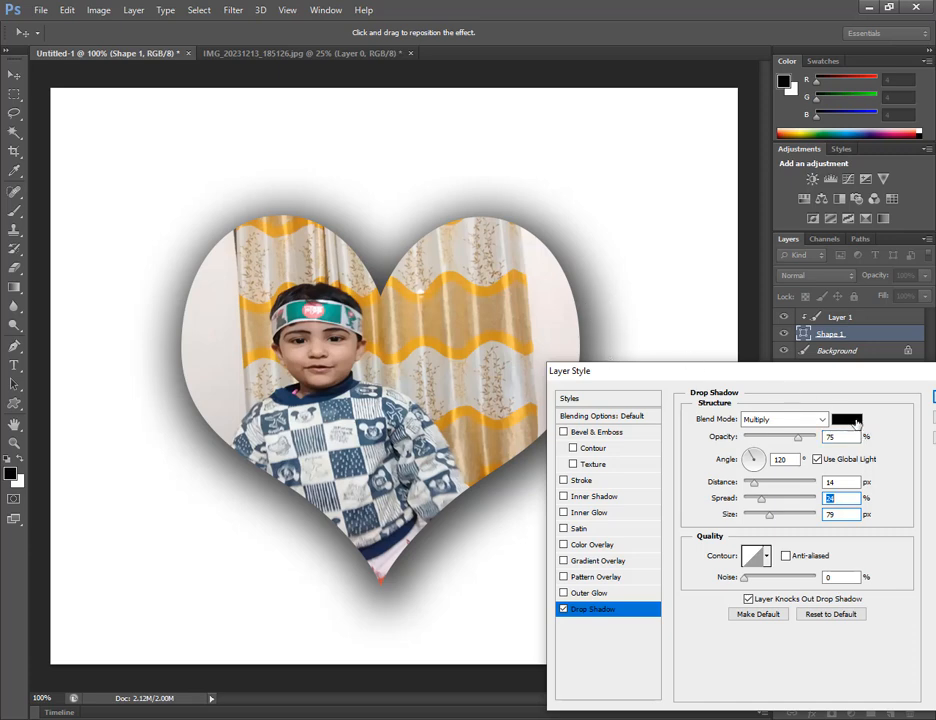
- Try several reds for the drop shadow colour and settle on the muted brownish red #6f4141
{"action": "left_click", "coordinate": [855, 421]}
{"action": "left_click", "coordinate": [700, 487]}
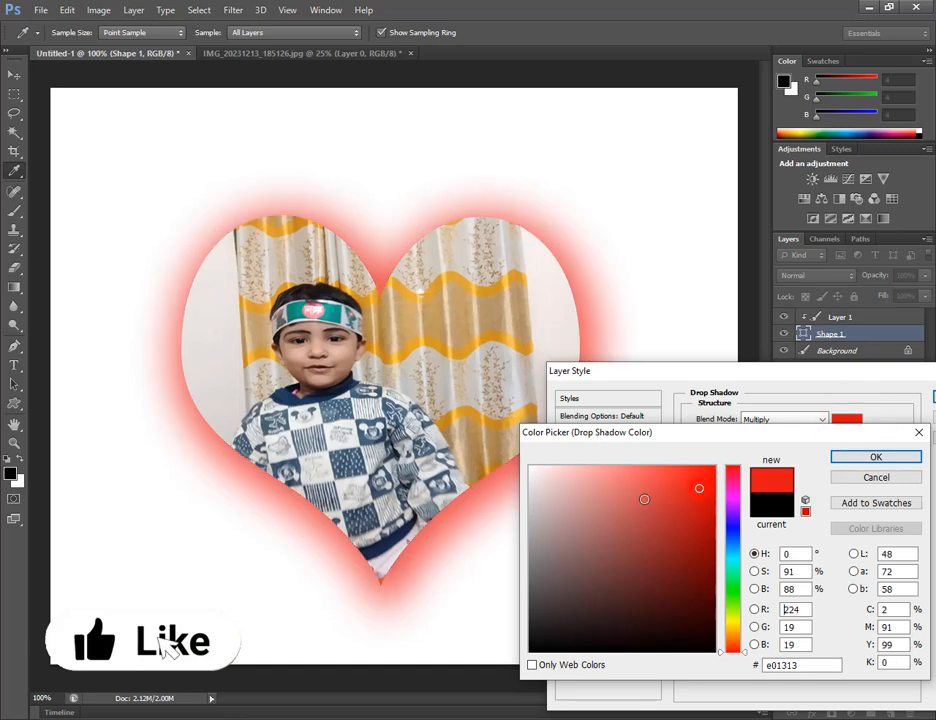
{"action": "left_click", "coordinate": [640, 499]}
{"action": "left_click", "coordinate": [592, 502]}
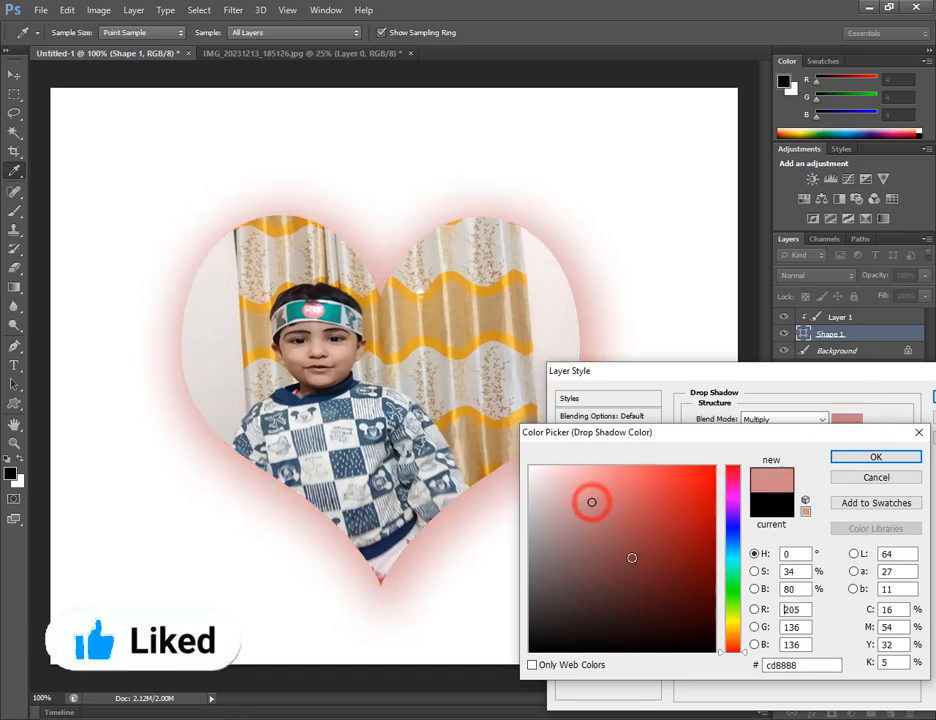
{"action": "left_click", "coordinate": [633, 588]}
{"action": "left_click", "coordinate": [637, 624]}
{"action": "left_click", "coordinate": [633, 608]}
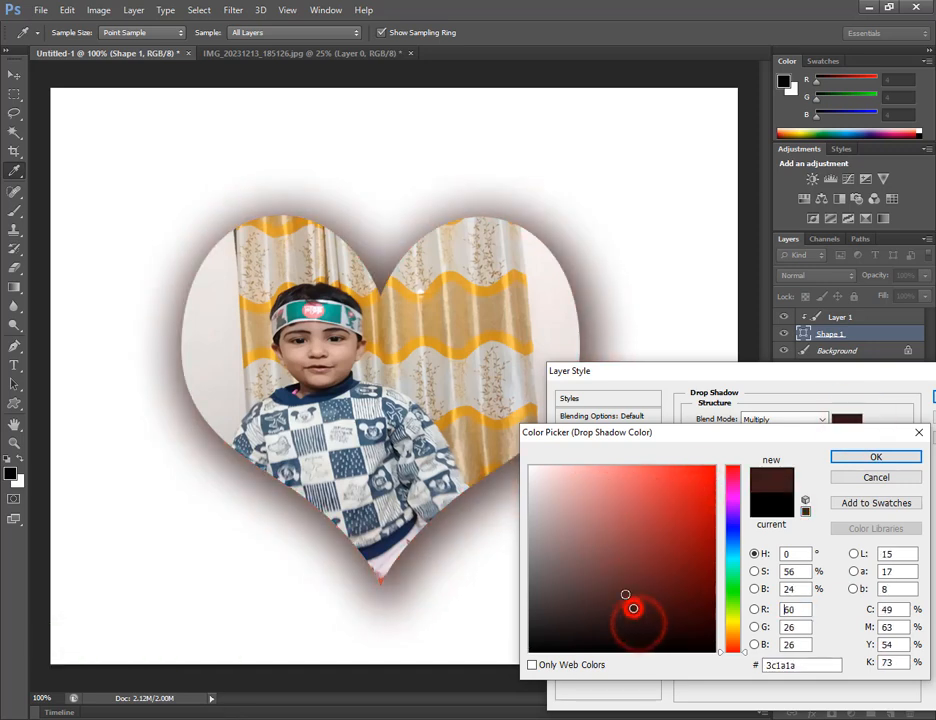
{"action": "left_click", "coordinate": [620, 558]}
{"action": "left_click", "coordinate": [619, 546]}
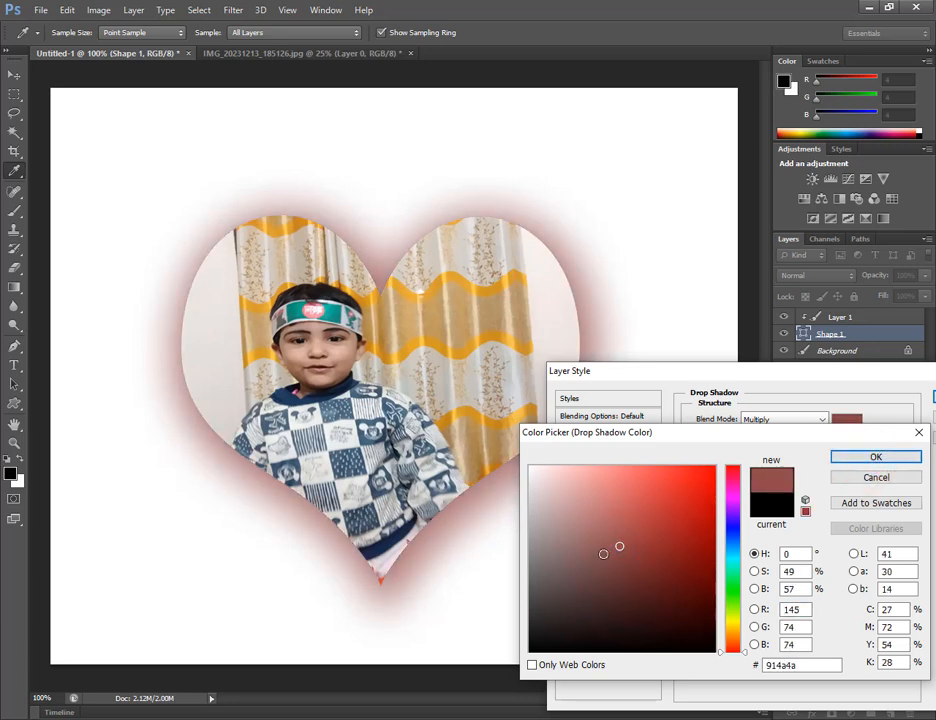
{"action": "left_click", "coordinate": [603, 546]}
{"action": "left_click", "coordinate": [602, 518]}
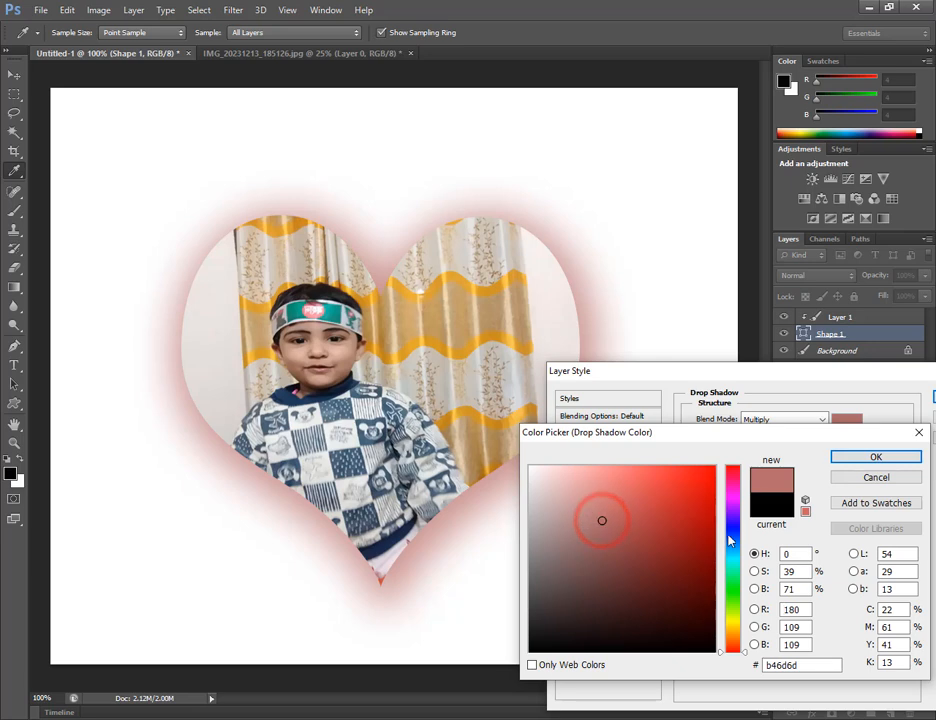
{"action": "left_click", "coordinate": [651, 556]}
{"action": "left_click", "coordinate": [605, 571]}
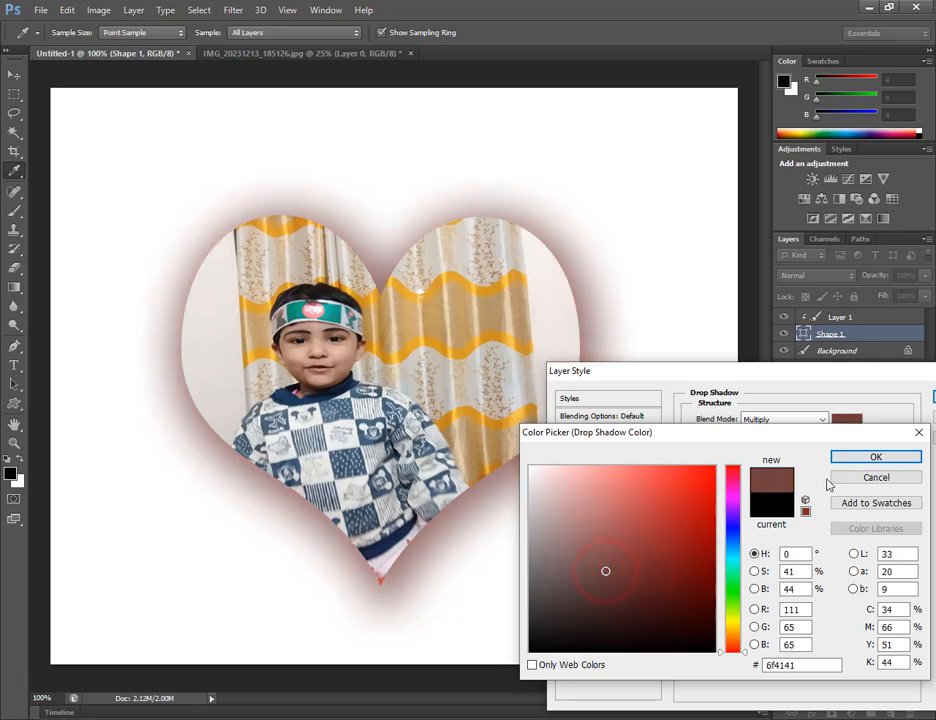
{"action": "left_click", "coordinate": [876, 457]}
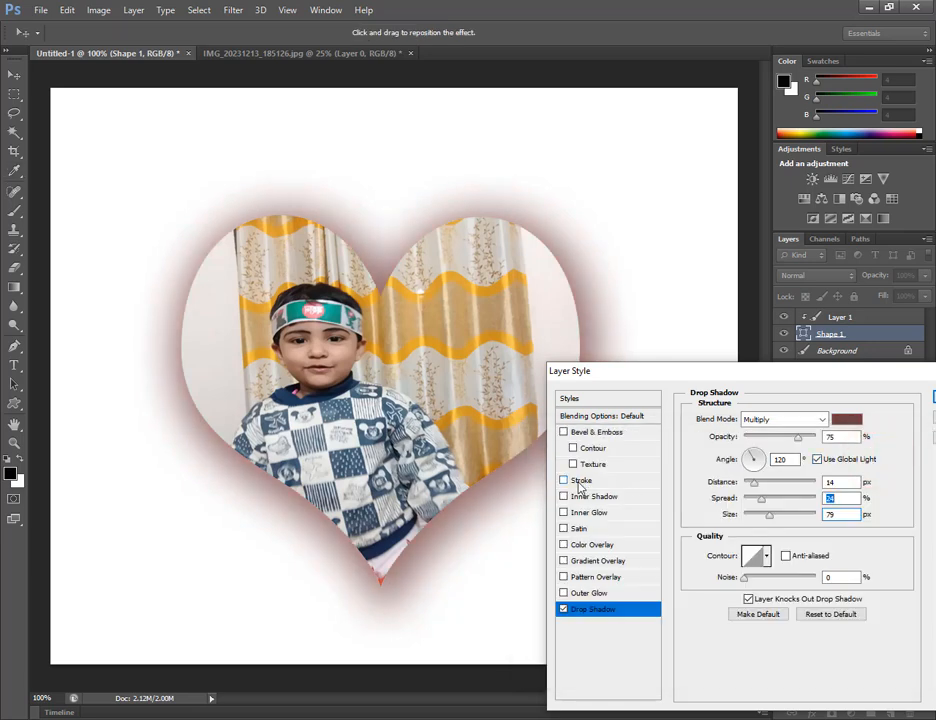
- Add an outside stroke to the heart shape and set its size to 38 px
{"action": "left_click", "coordinate": [563, 481]}
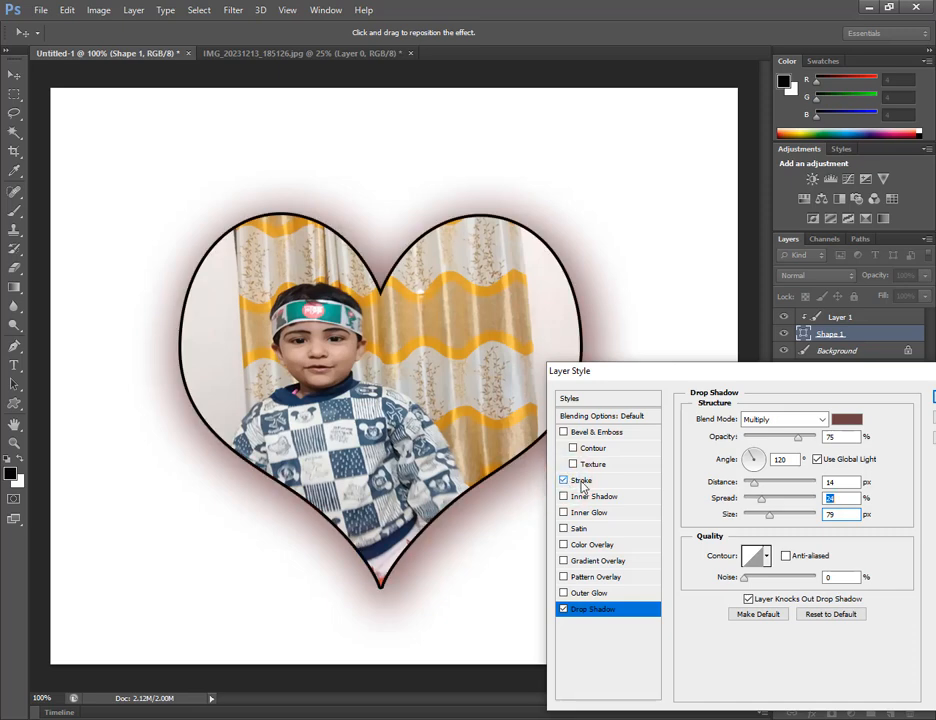
{"action": "left_click", "coordinate": [581, 481]}
{"action": "left_click", "coordinate": [752, 420]}
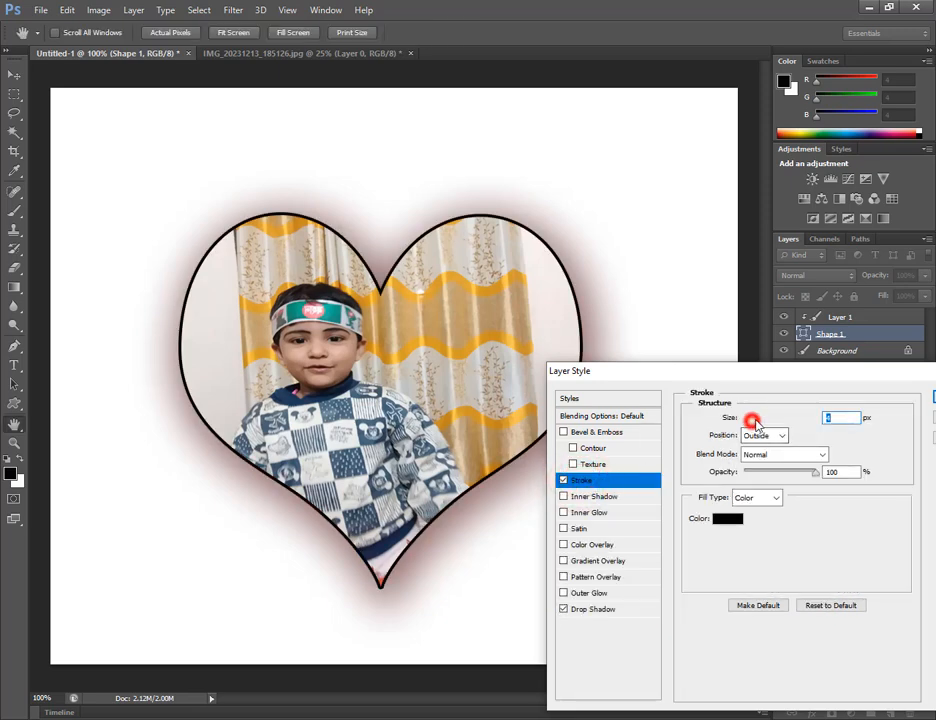
{"action": "left_click_drag", "start_coordinate": [756, 423], "coordinate": [762, 437]}
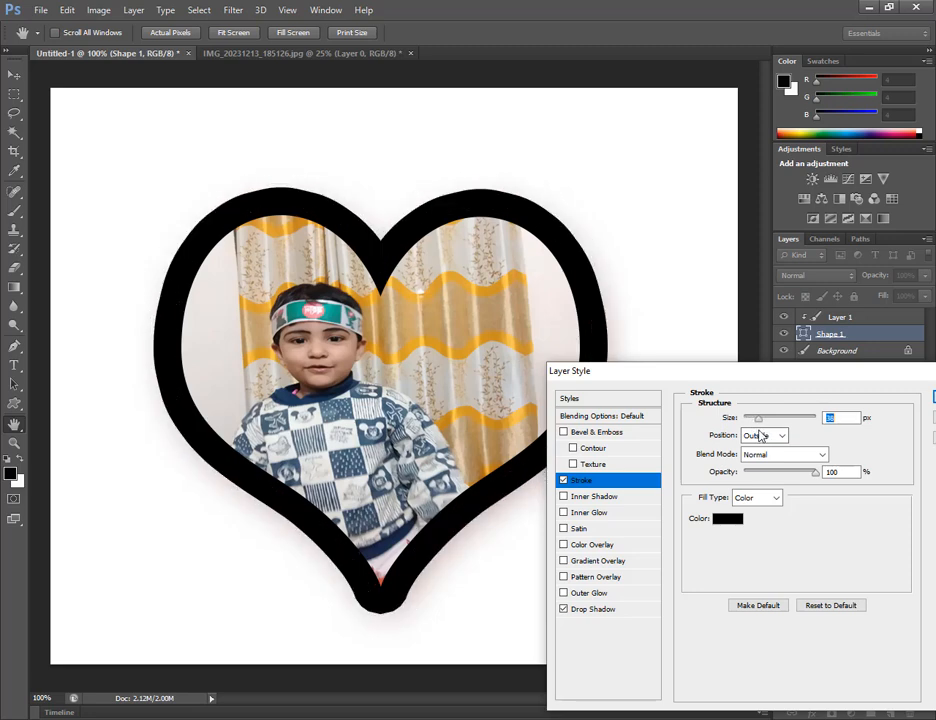
- Set the heart's stroke colour to the dusty pink #cb9e9e
{"action": "left_click", "coordinate": [724, 519]}
{"action": "left_click", "coordinate": [686, 486]}
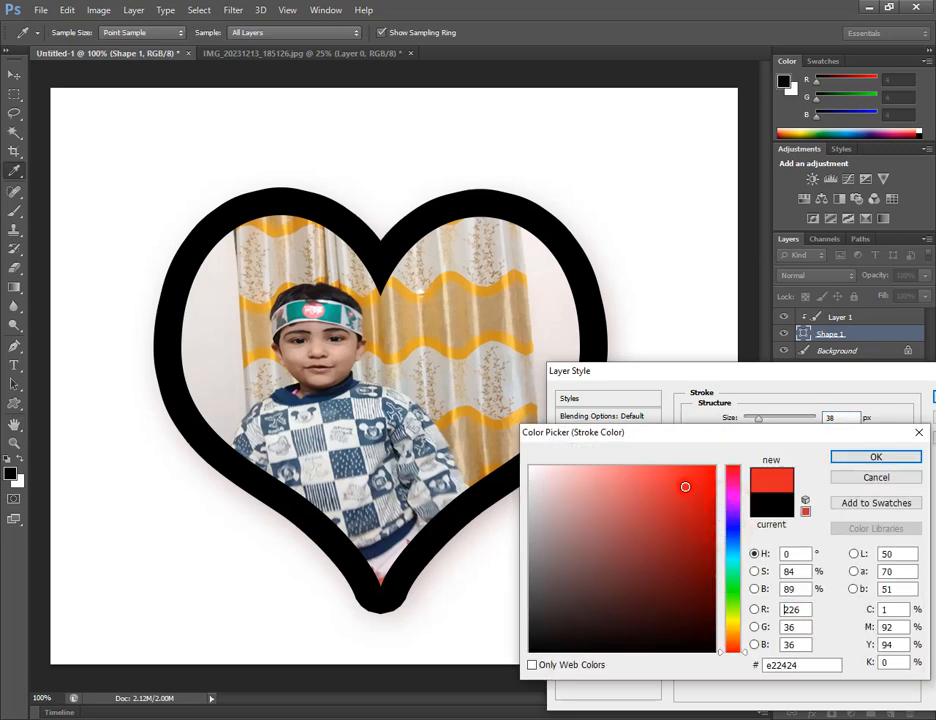
{"action": "left_click", "coordinate": [634, 487]}
{"action": "left_click", "coordinate": [571, 502]}
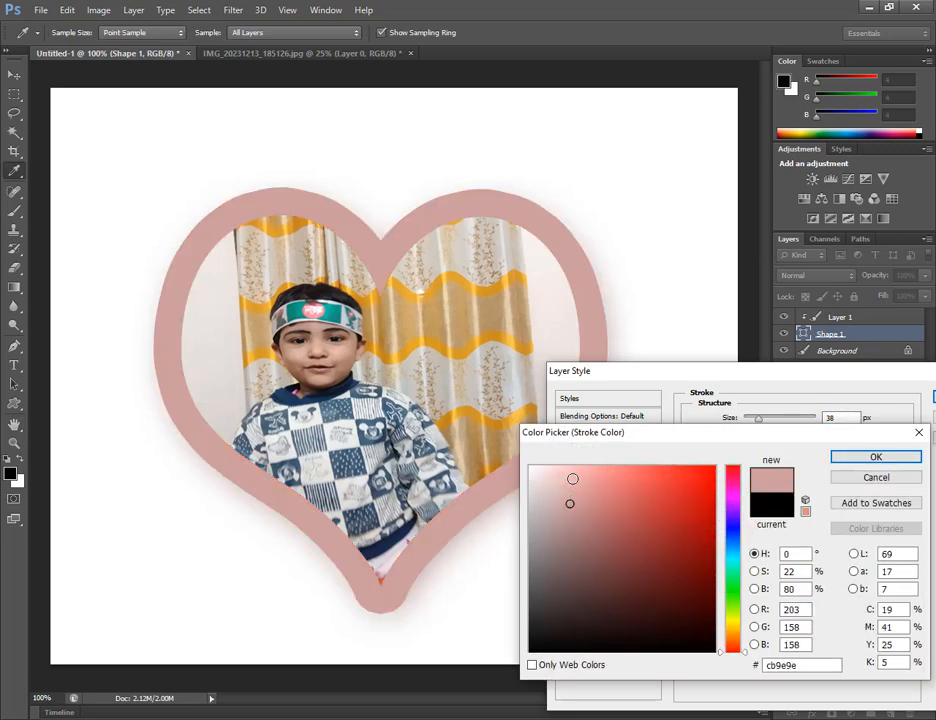
{"action": "left_click", "coordinate": [871, 457]}
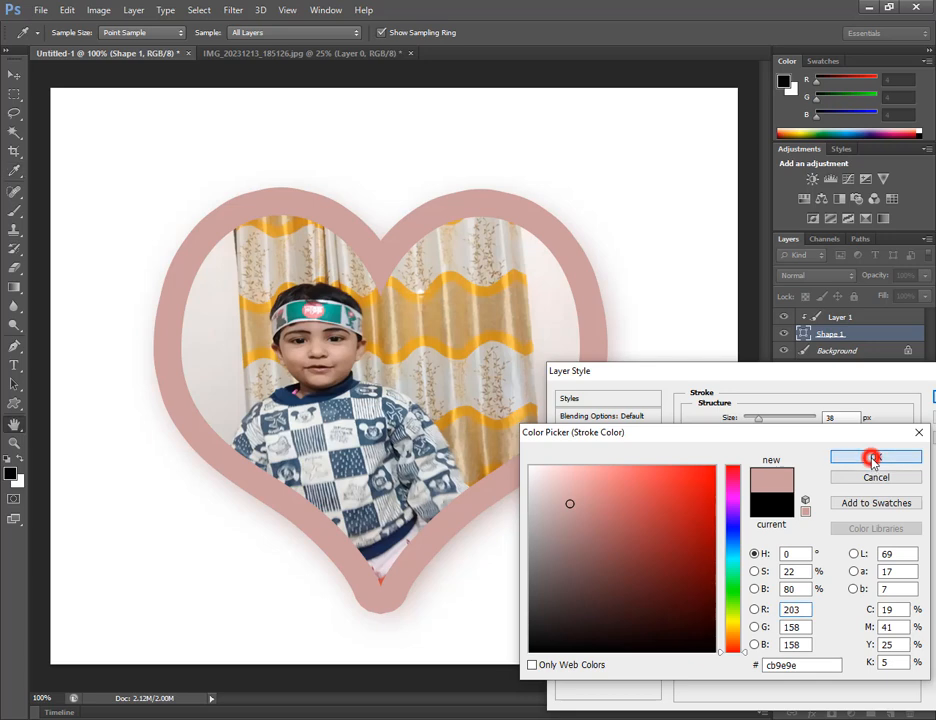
- Reduce the heart's stroke size to 6 px and set its colour to near-black #0c0a0a
{"action": "left_click_drag", "start_coordinate": [762, 422], "coordinate": [749, 424]}
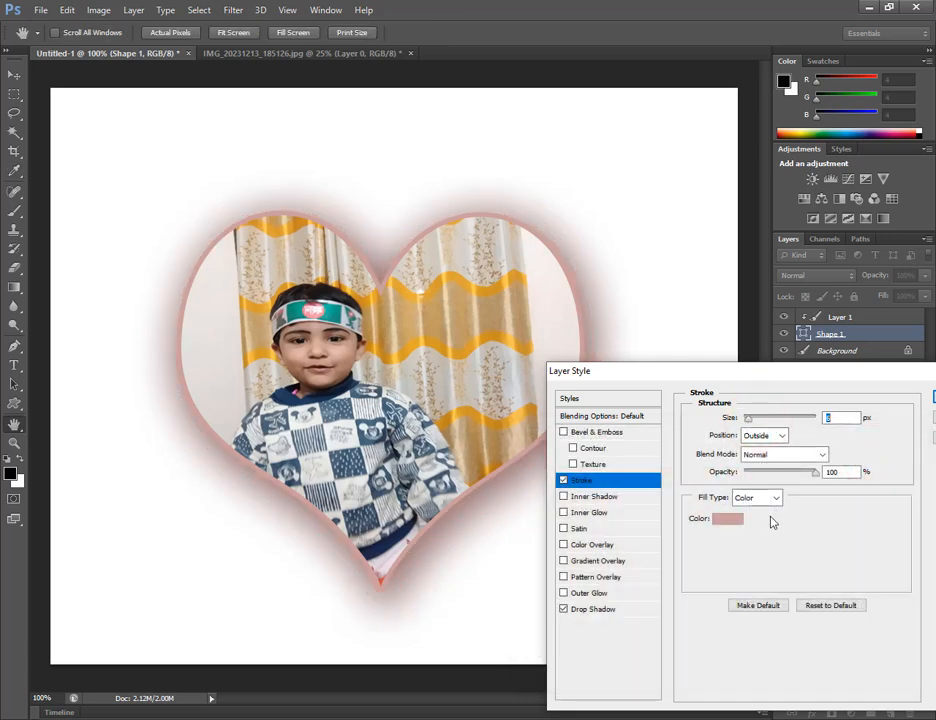
{"action": "left_click", "coordinate": [731, 521]}
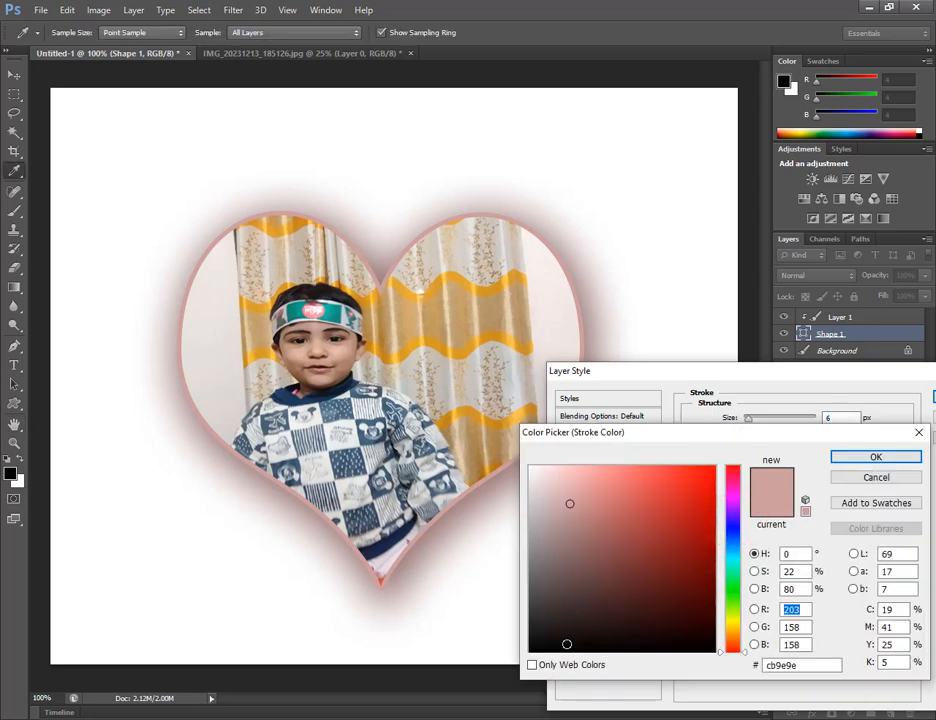
{"action": "left_click", "coordinate": [555, 643]}
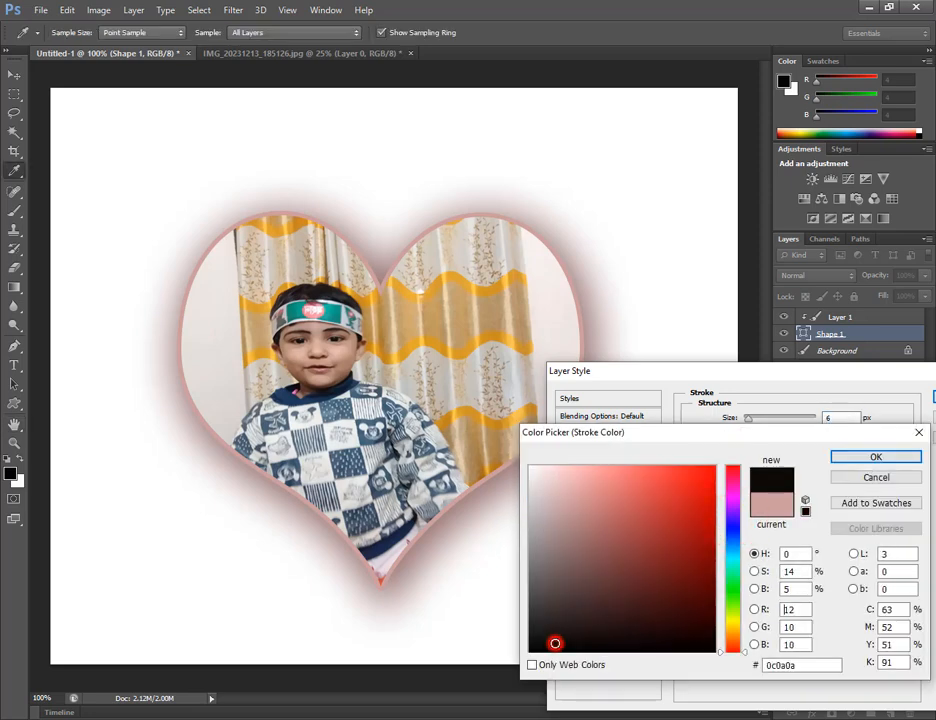
{"action": "left_click", "coordinate": [876, 457]}
- Try different blend modes for the heart's stroke, including Color and Hard Light, and settle on Vivid Light
{"action": "left_click", "coordinate": [800, 454]}
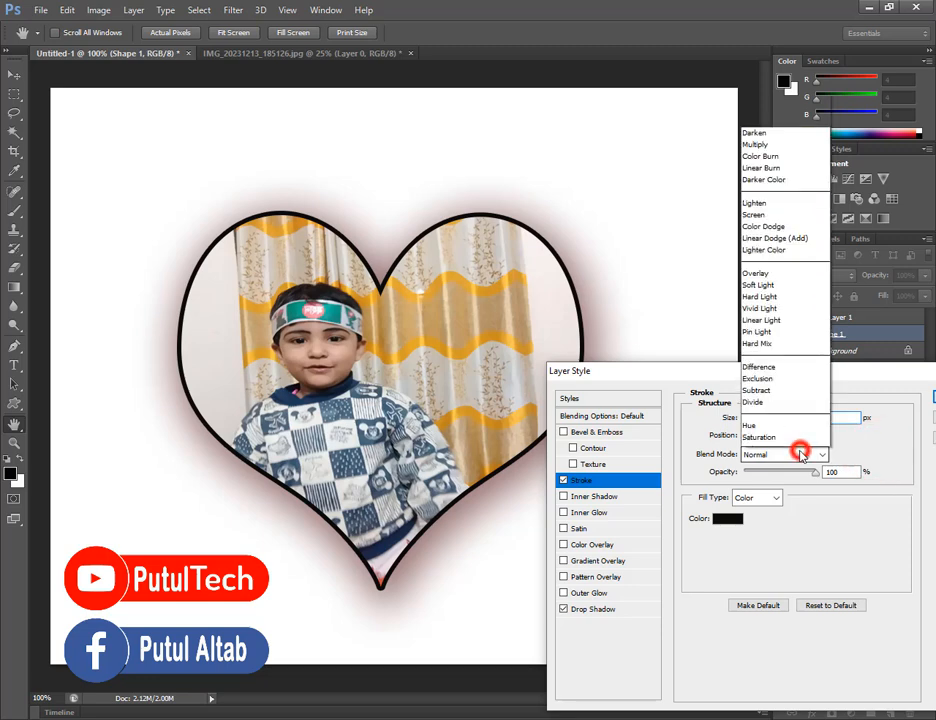
{"action": "left_click", "coordinate": [790, 428]}
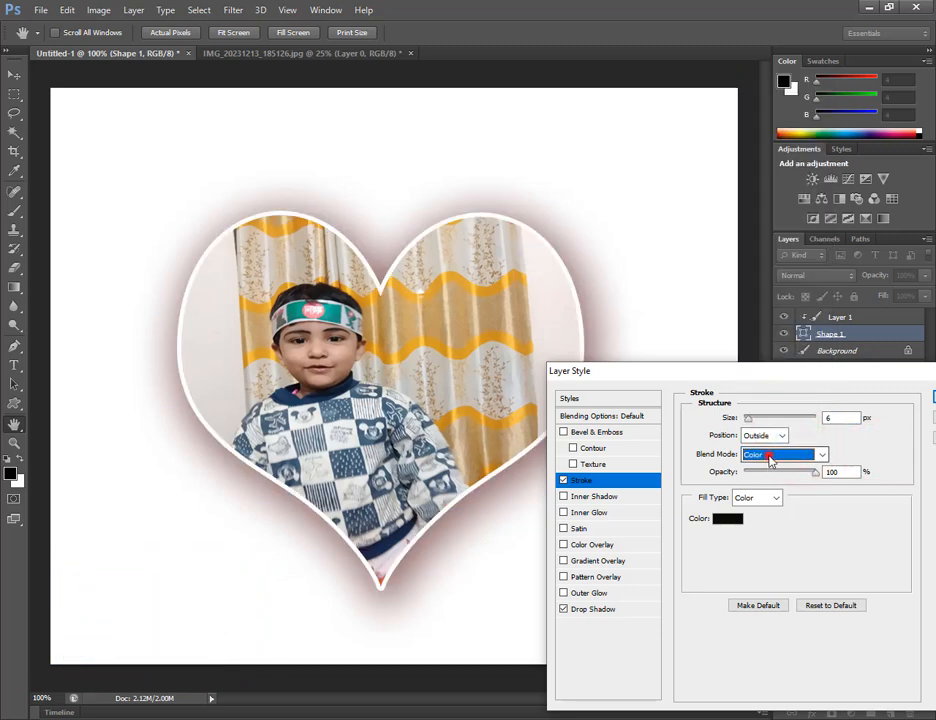
{"action": "left_click", "coordinate": [773, 455]}
{"action": "left_click", "coordinate": [748, 318]}
{"action": "key", "text": "Up"}
{"action": "key", "text": "Up"}
{"action": "key", "text": "Up"}
{"action": "key", "text": "Up"}
{"action": "key", "text": "Down"}
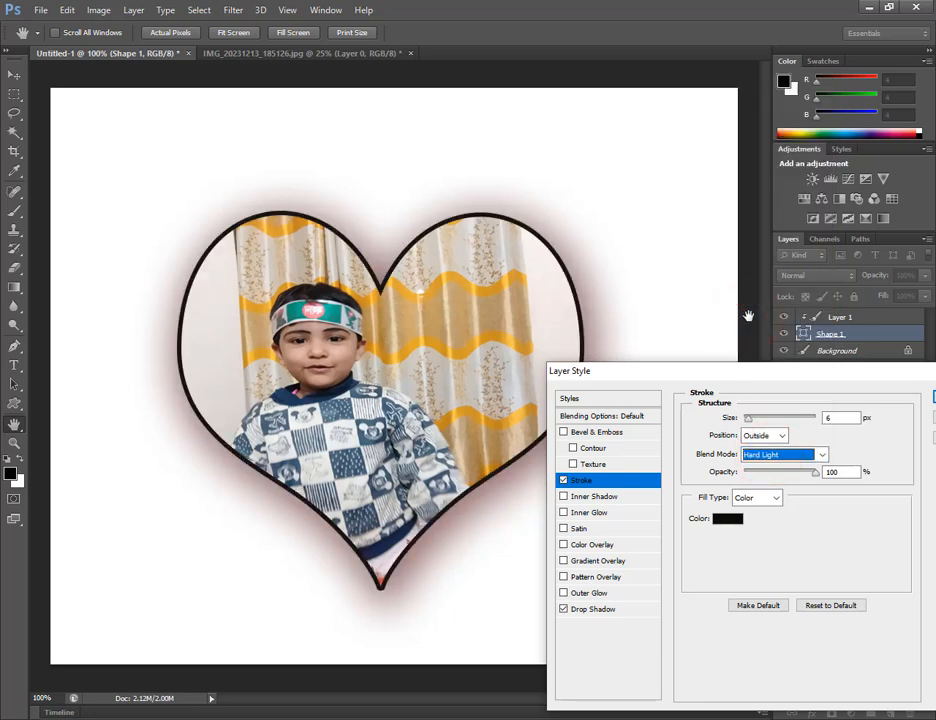
- Try a gradient fill for the heart's stroke, and set its fill type to Pattern
{"action": "left_click", "coordinate": [776, 497]}
{"action": "left_click", "coordinate": [769, 527]}
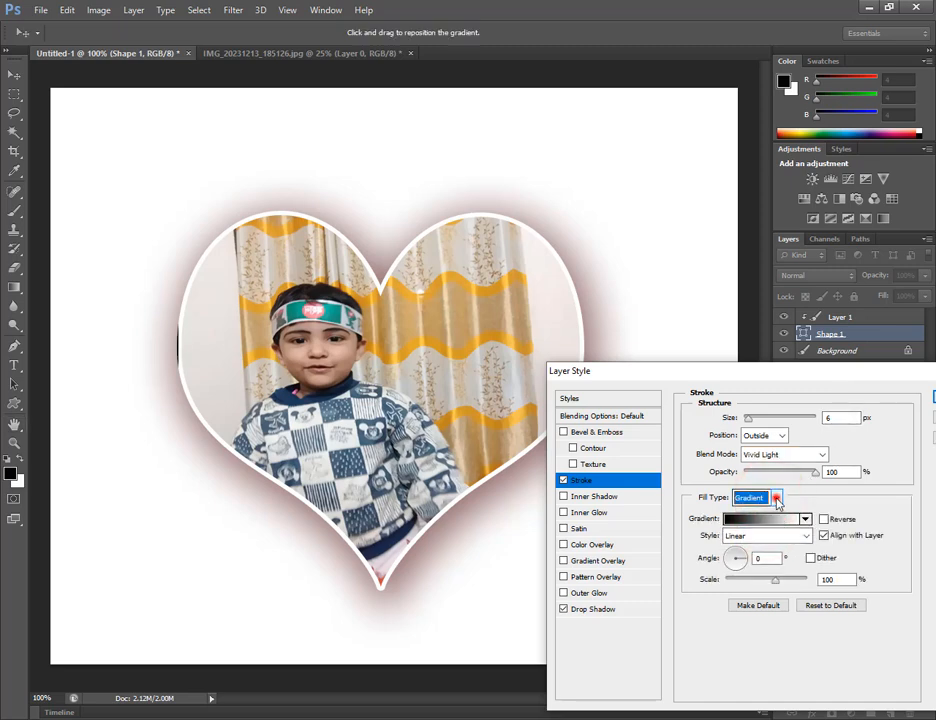
{"action": "left_click", "coordinate": [776, 497]}
{"action": "left_click", "coordinate": [765, 536]}
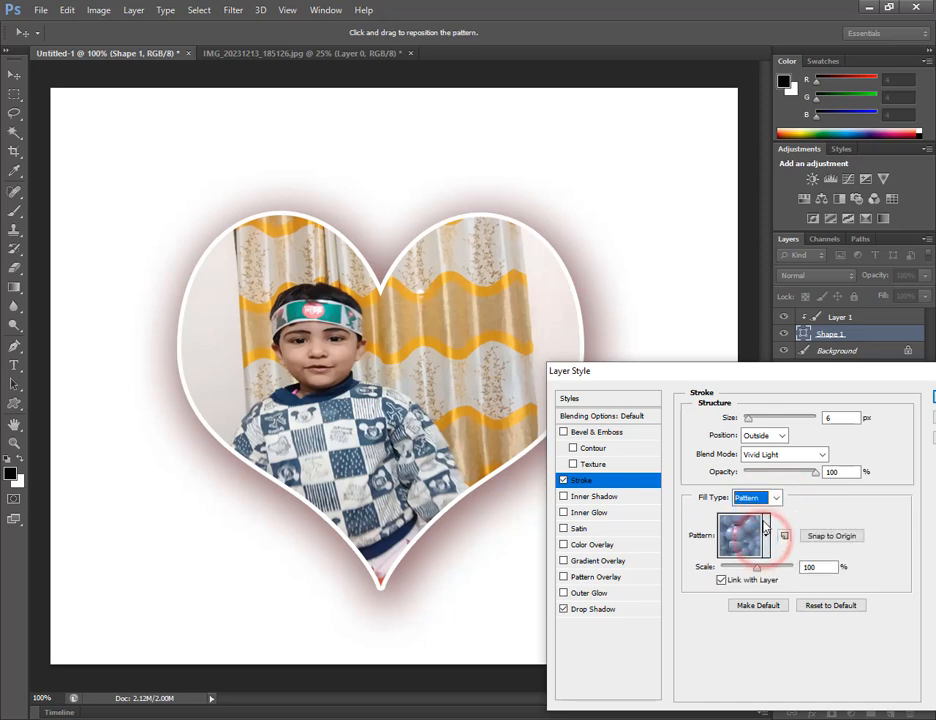
- Set the heart stroke's fill type to Gradient with the red-to-green preset and enable dithering
{"action": "left_click", "coordinate": [776, 497]}
{"action": "left_click", "coordinate": [769, 524]}
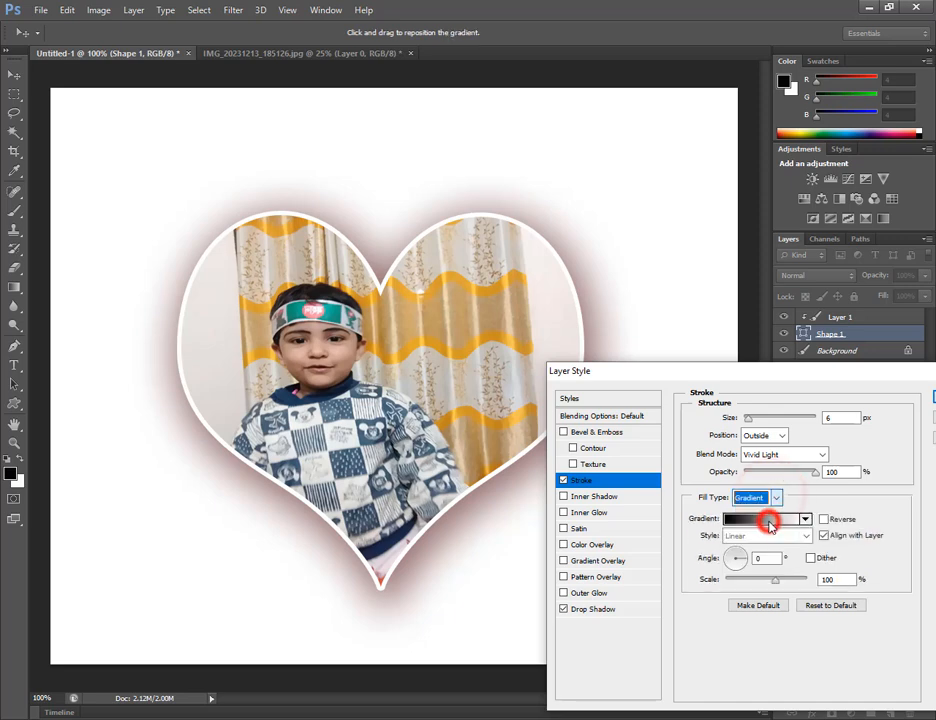
{"action": "left_click", "coordinate": [805, 519]}
{"action": "left_click", "coordinate": [767, 545]}
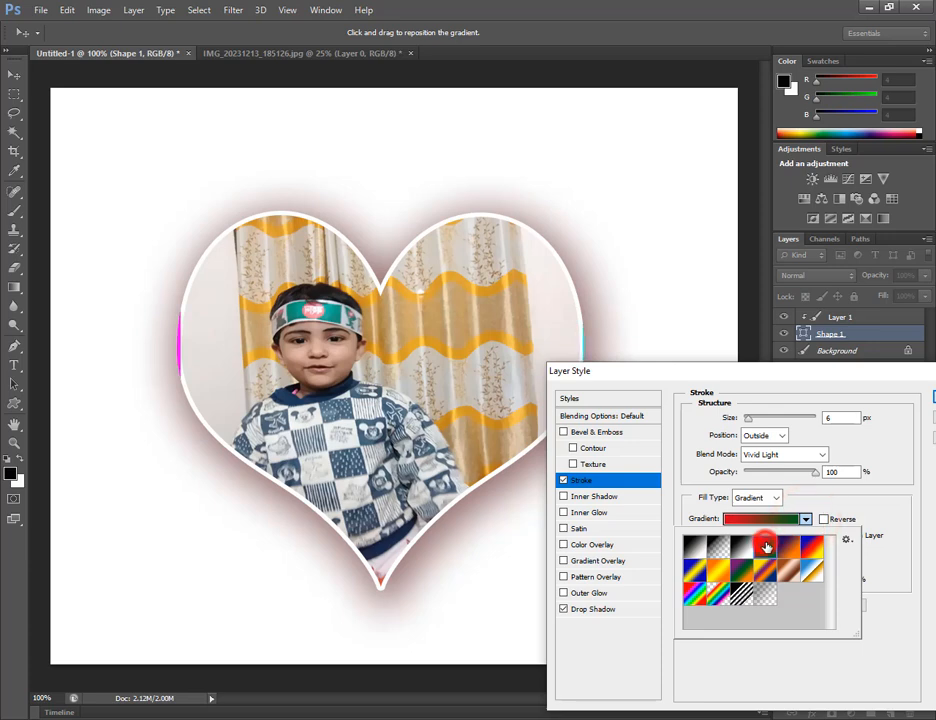
{"action": "left_click", "coordinate": [763, 547]}
{"action": "left_click", "coordinate": [811, 557]}
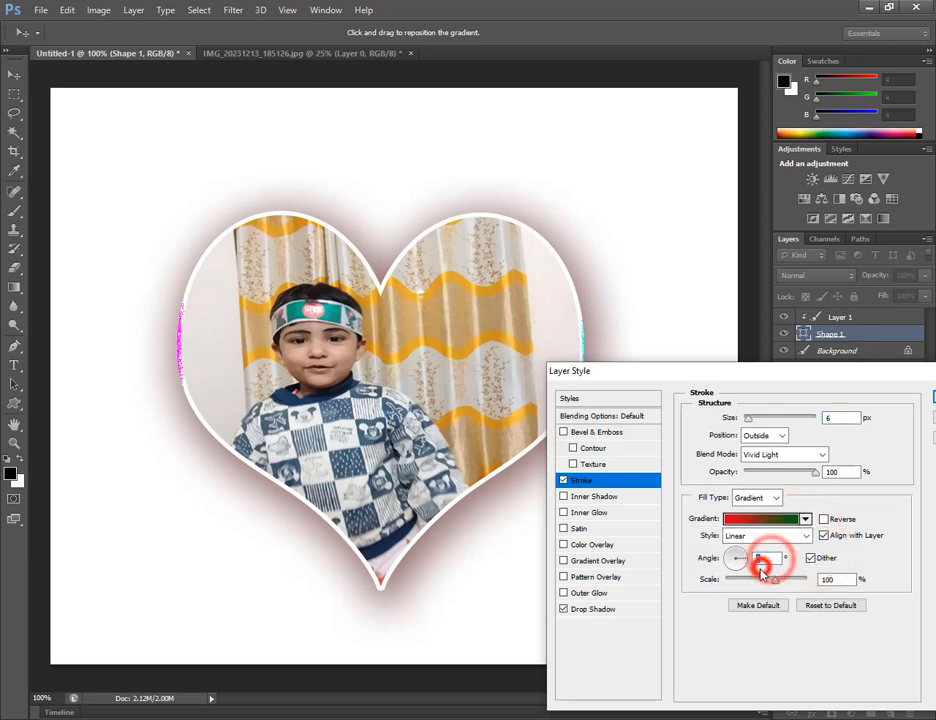
- Set the stroke gradient's scale to 10% and angle to 151°, keep the stroke size at 6 px, and apply the layer style
{"action": "left_click_drag", "start_coordinate": [779, 581], "coordinate": [717, 586]}
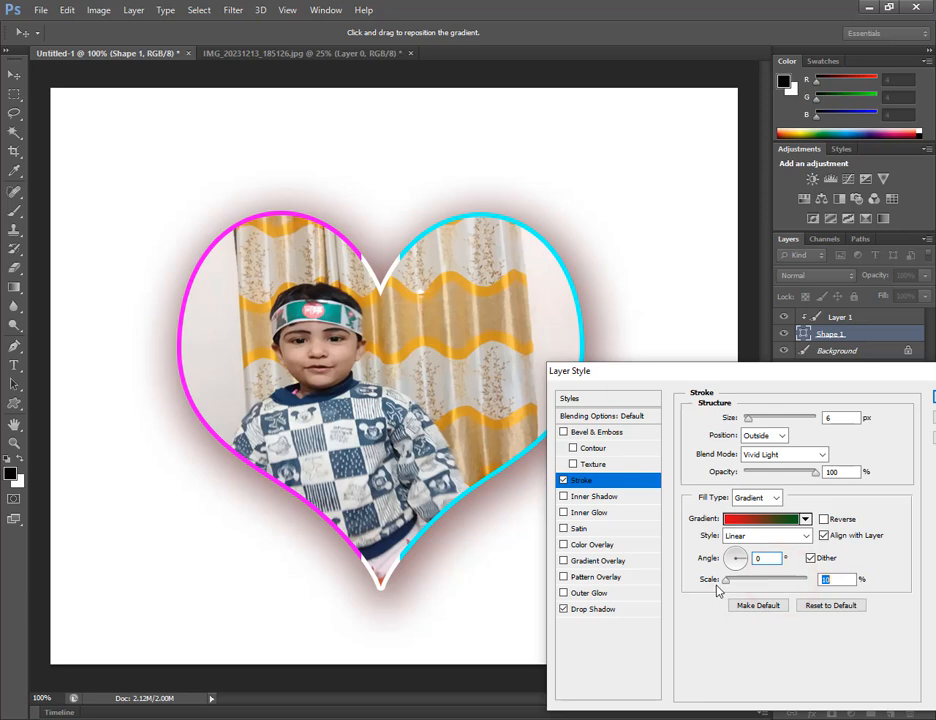
{"action": "left_click_drag", "start_coordinate": [745, 567], "coordinate": [728, 554]}
{"action": "left_click_drag", "start_coordinate": [520, 490], "coordinate": [463, 471]}
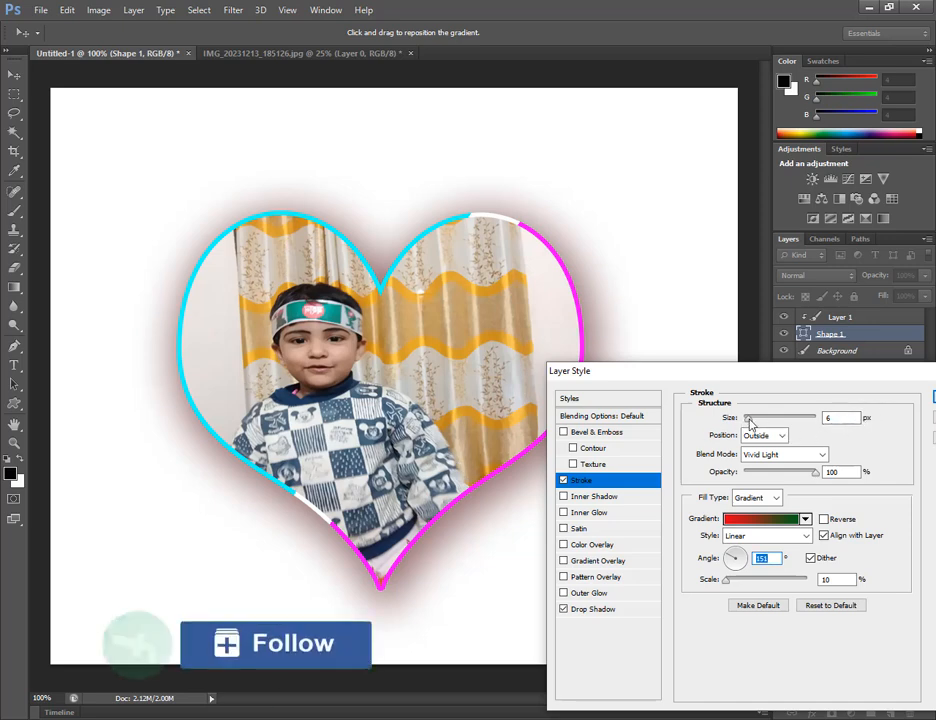
{"action": "left_click", "coordinate": [750, 418]}
{"action": "left_click_drag", "start_coordinate": [773, 419], "coordinate": [749, 420]}
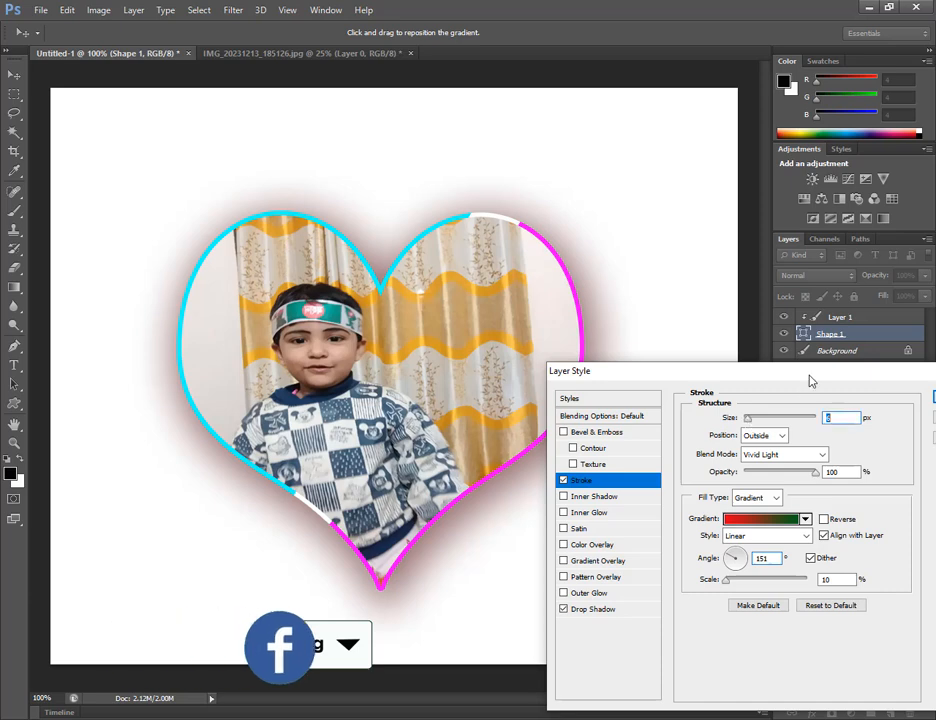
{"action": "left_click_drag", "start_coordinate": [893, 376], "coordinate": [745, 386]}
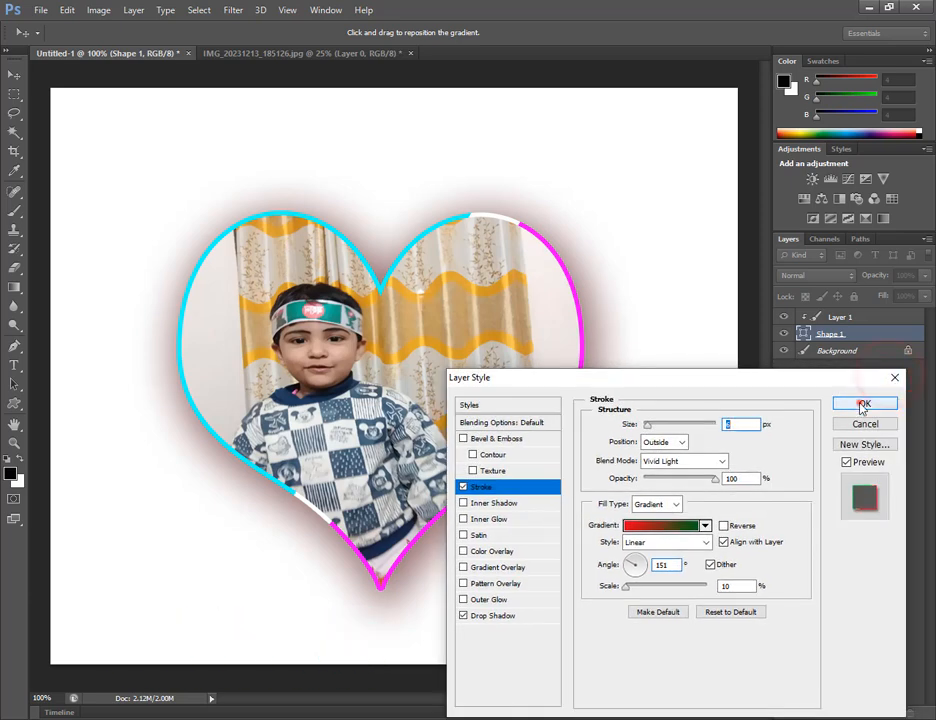
{"action": "left_click", "coordinate": [872, 403]}
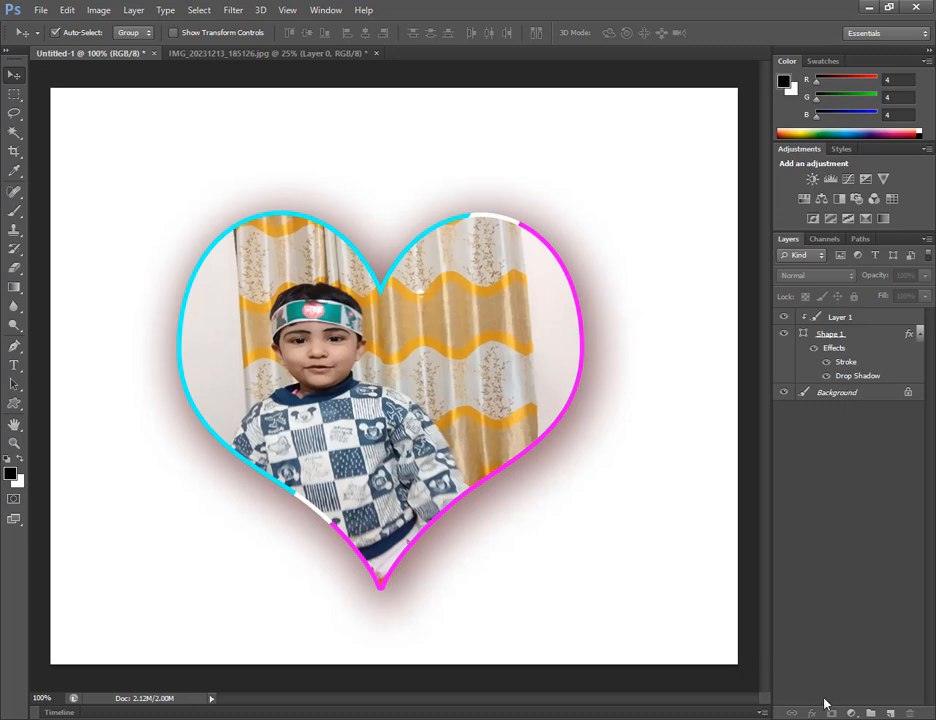
- Reopen the heart's layer style and add a gradient Outer Glow with 13% noise and 29% spread
{"action": "left_click", "coordinate": [848, 366]}
{"action": "double_click", "coordinate": [848, 364]}
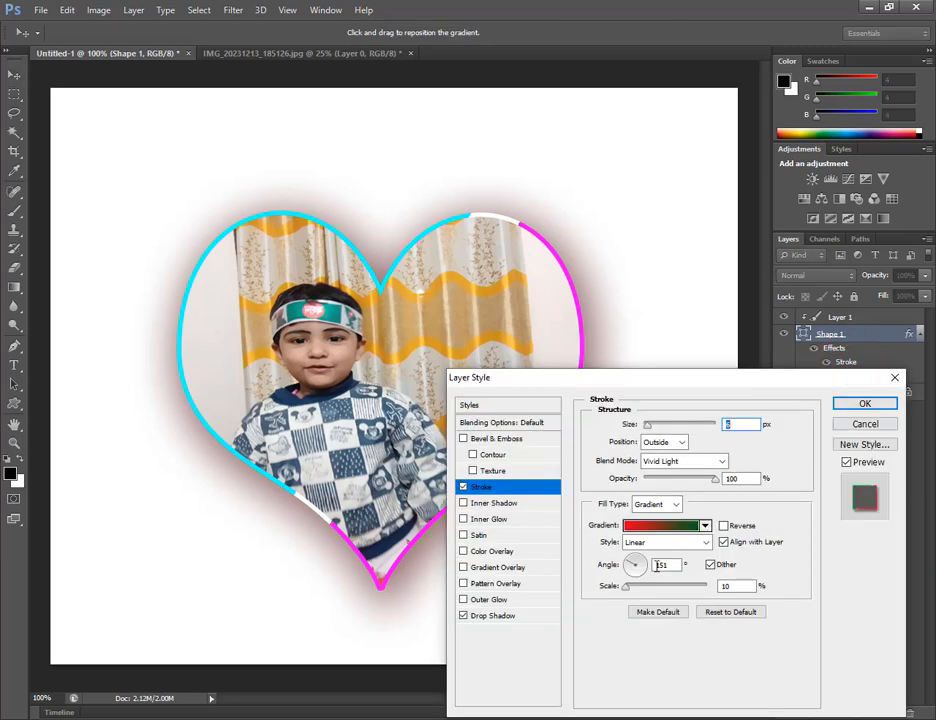
{"action": "left_click", "coordinate": [489, 601]}
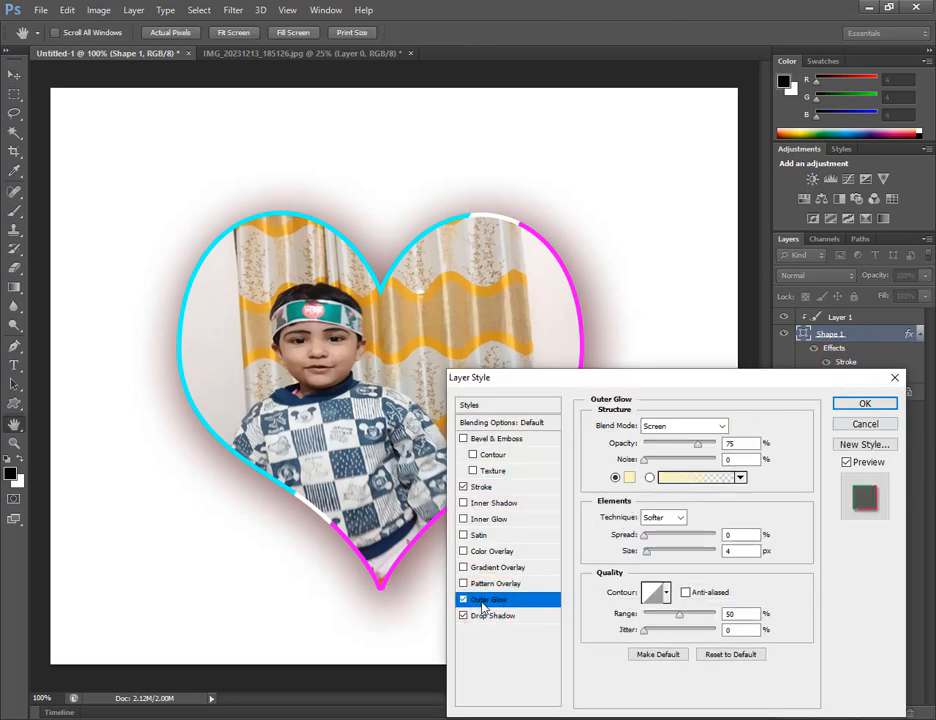
{"action": "left_click", "coordinate": [655, 461]}
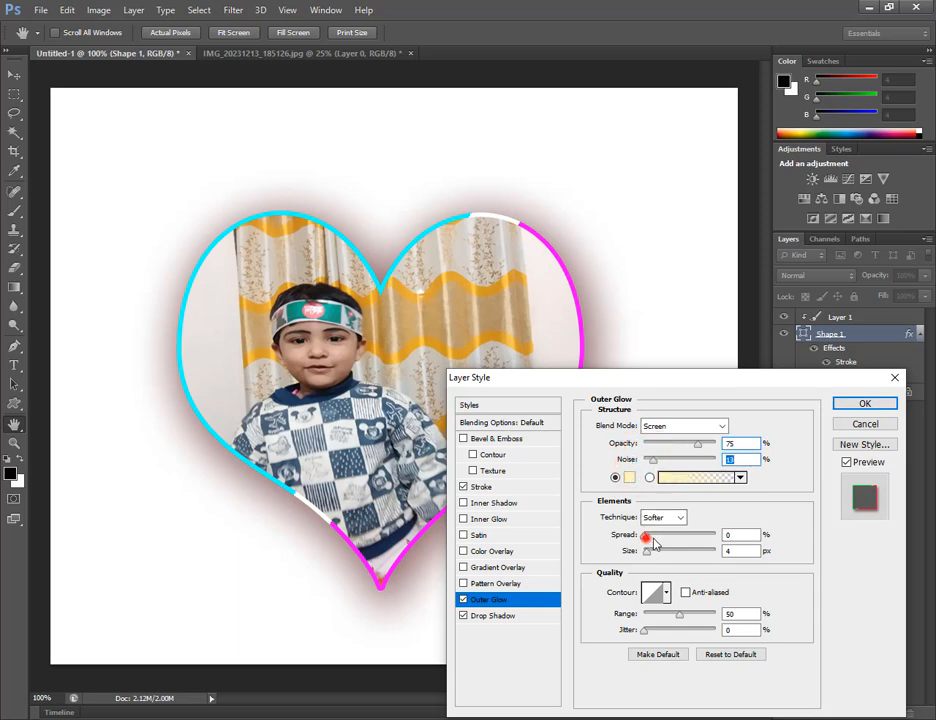
{"action": "left_click_drag", "start_coordinate": [654, 539], "coordinate": [594, 539]}
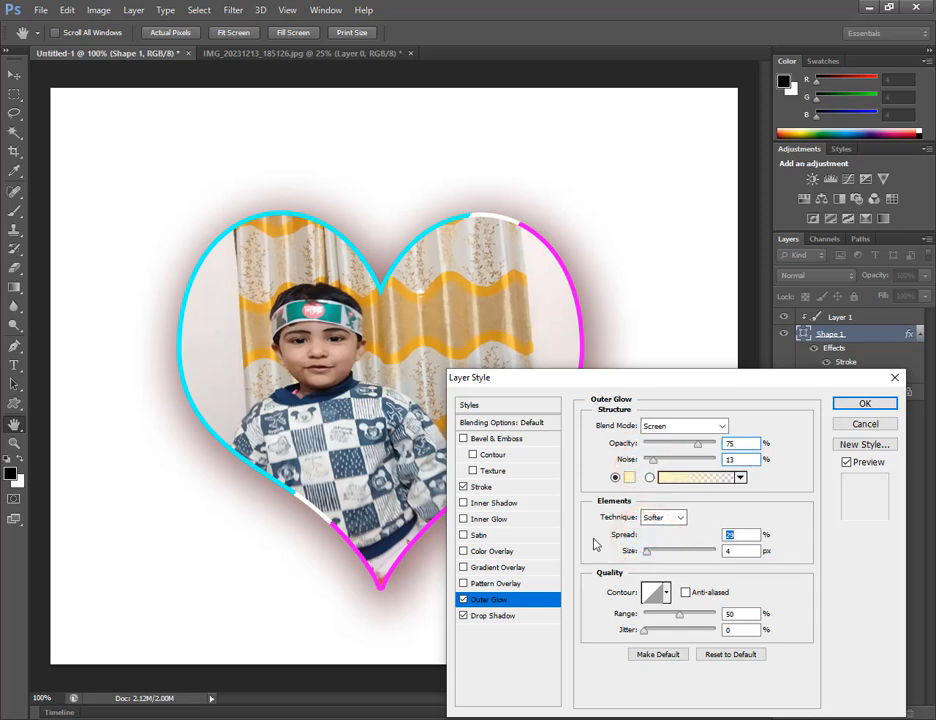
- Add an Inner Glow to the heart with 100% choke and 0 px size, and apply the layer style
{"action": "left_click", "coordinate": [463, 520]}
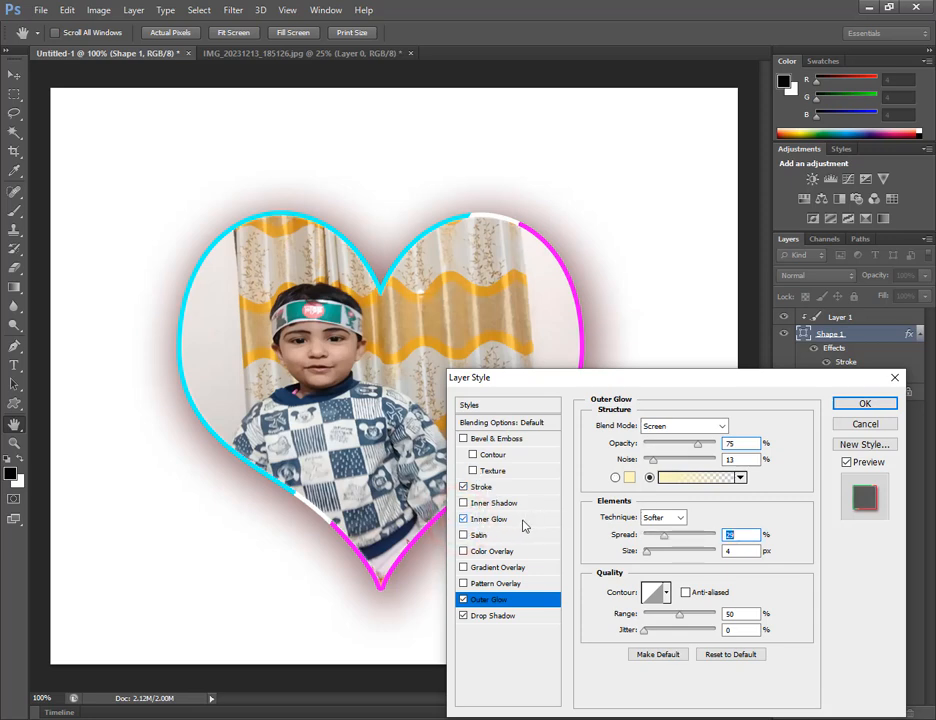
{"action": "left_click", "coordinate": [501, 519]}
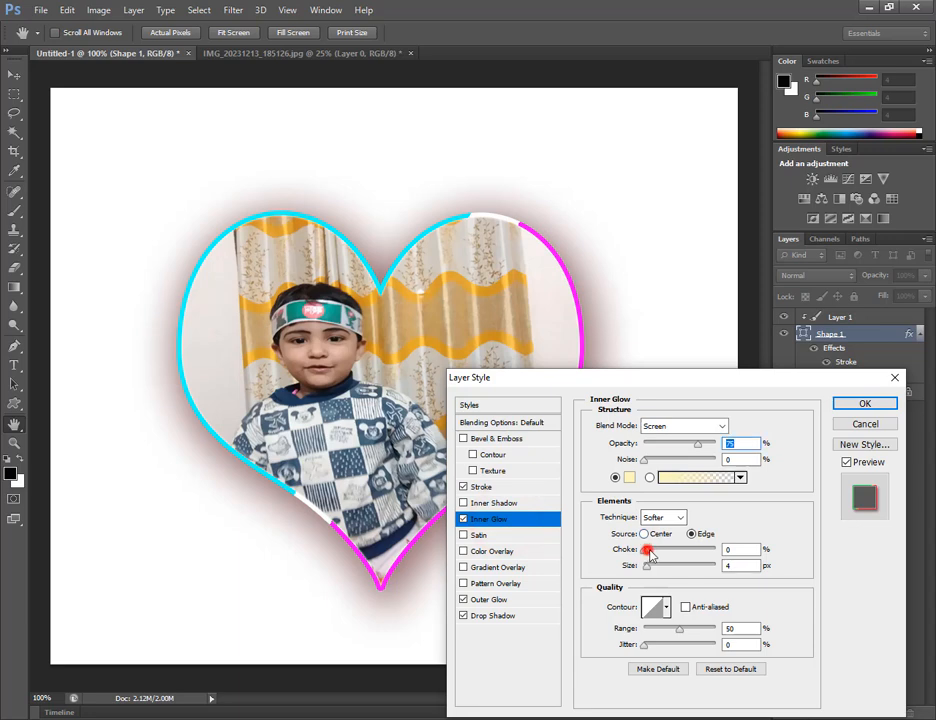
{"action": "left_click_drag", "start_coordinate": [650, 553], "coordinate": [702, 563]}
{"action": "left_click_drag", "start_coordinate": [629, 558], "coordinate": [729, 564]}
{"action": "mouse_move", "coordinate": [652, 572]}
{"action": "left_mouse_down"}
{"action": "mouse_move", "coordinate": [650, 563]}
{"action": "mouse_move", "coordinate": [643, 573]}
{"action": "left_mouse_up"}
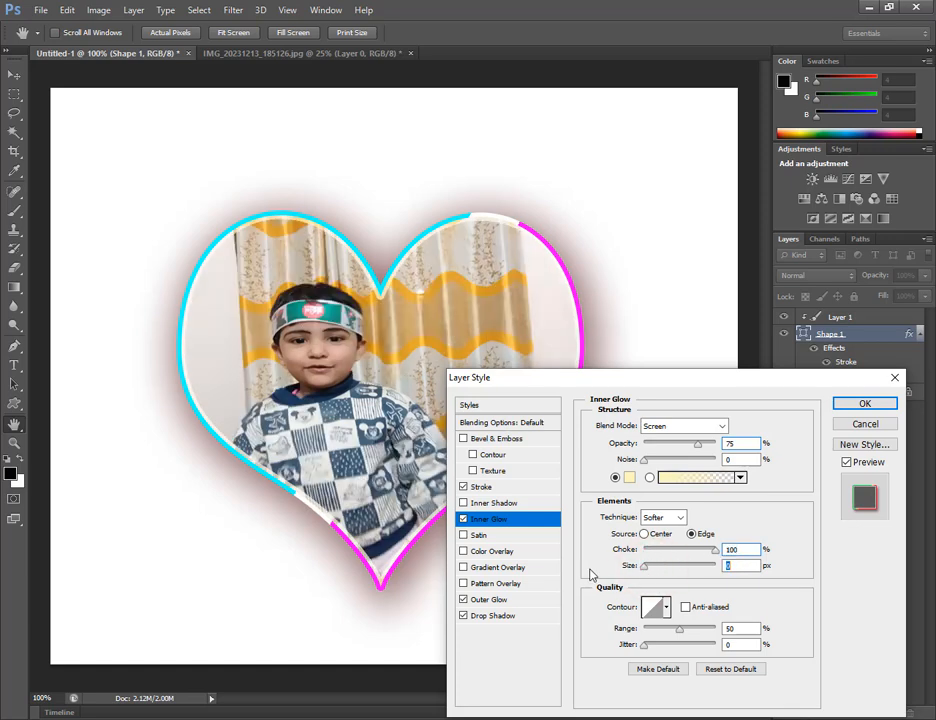
{"action": "left_click", "coordinate": [870, 402]}
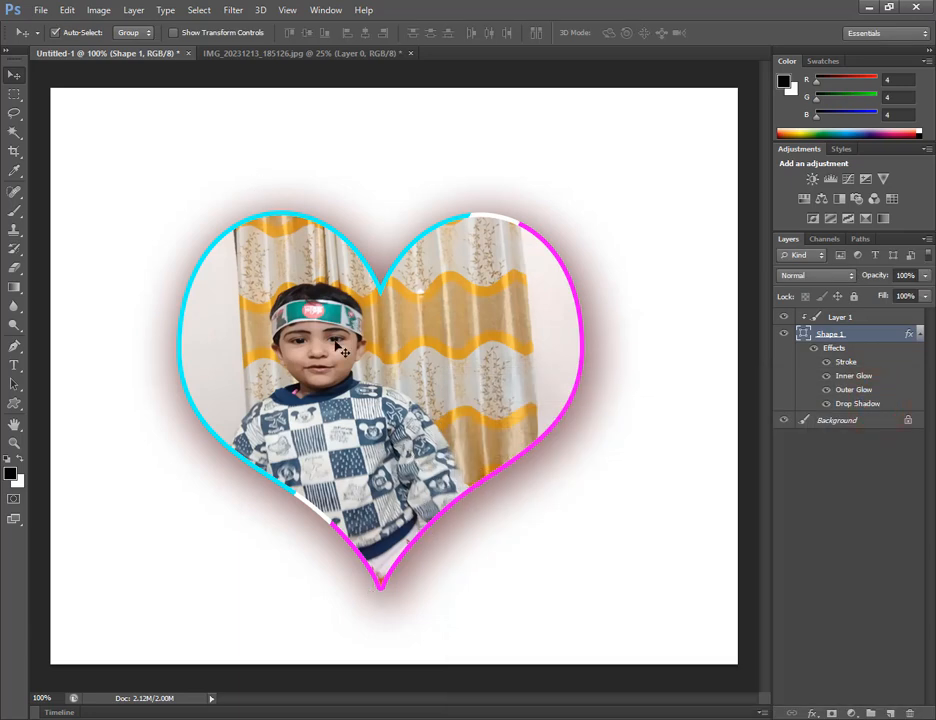
- Delete the heart shape layer and move the photo toward the lower right of the canvas
{"action": "key", "text": "Delete"}
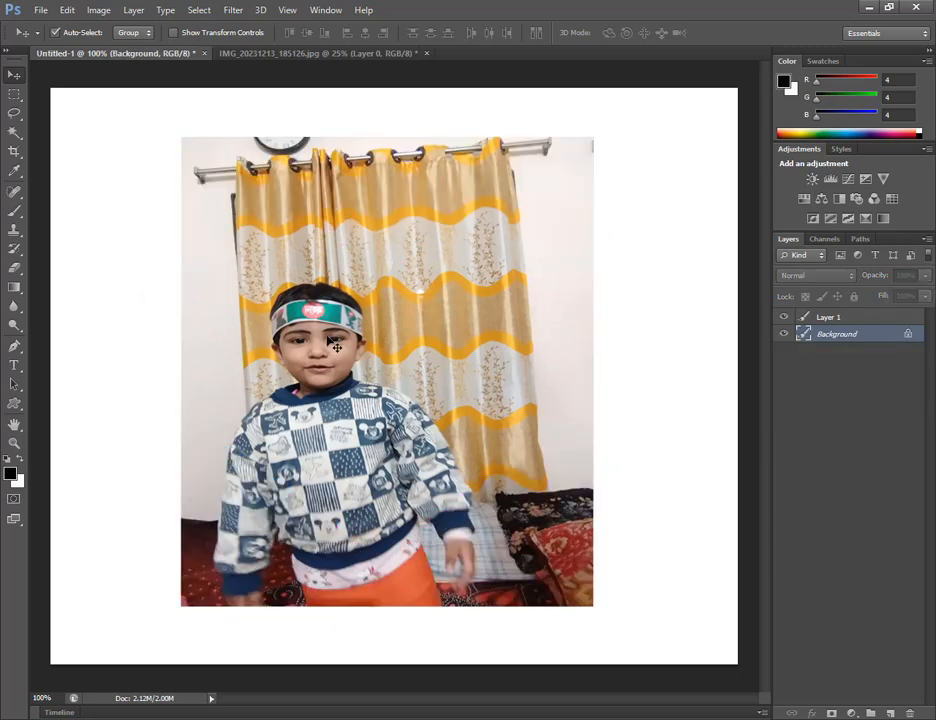
{"action": "left_click_drag", "start_coordinate": [341, 238], "coordinate": [469, 304]}
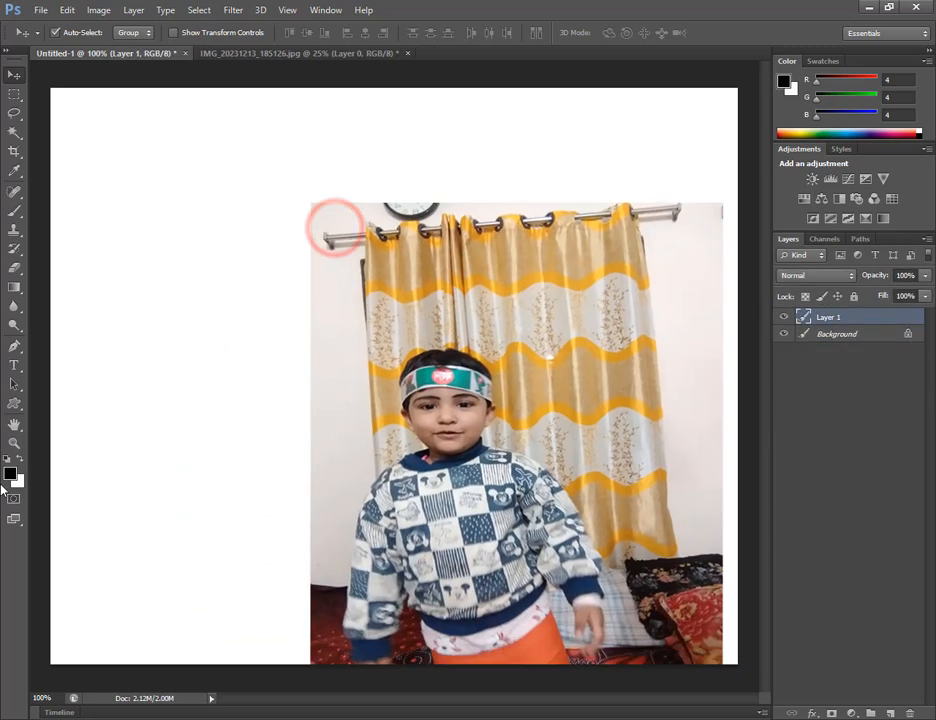
- Draw a black starburst custom shape about 502 px wide and 355 px high in the canvas's upper left
{"action": "left_click", "coordinate": [15, 404]}
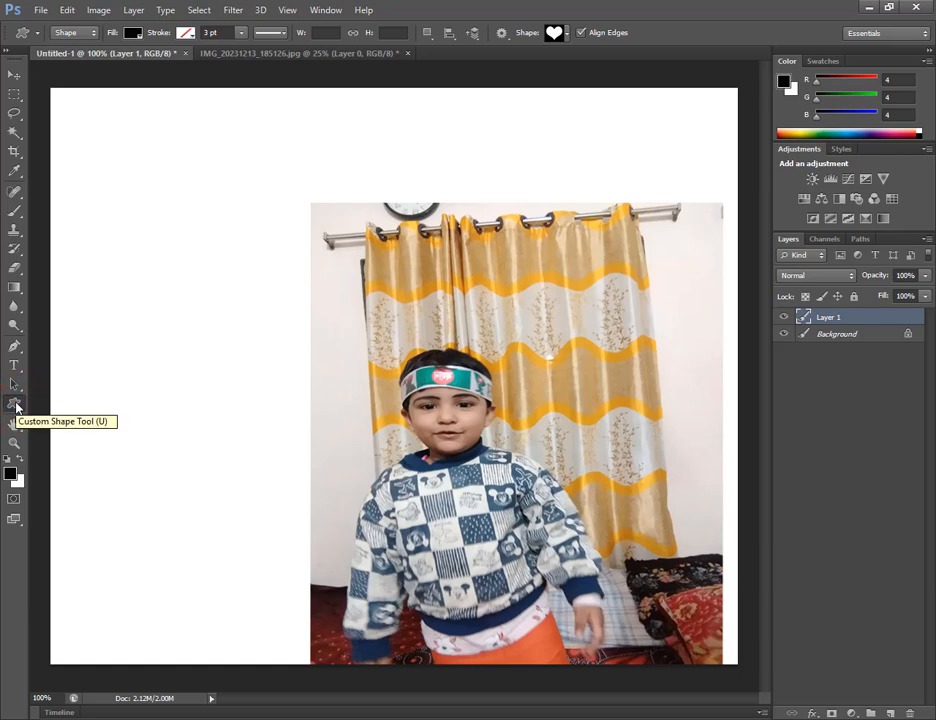
{"action": "left_click", "coordinate": [567, 33]}
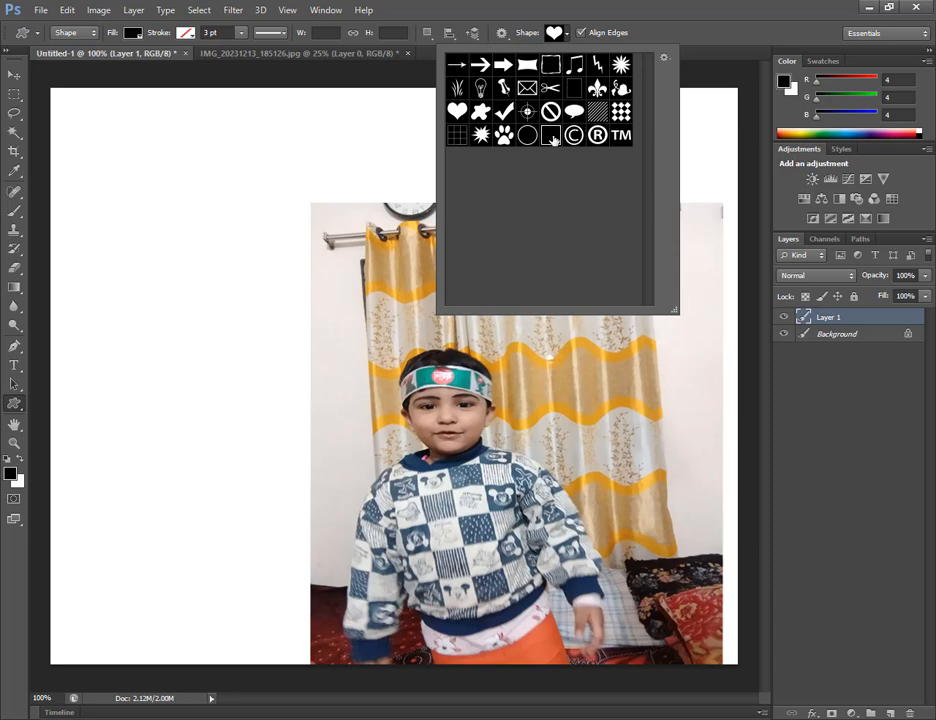
{"action": "double_click", "coordinate": [480, 134]}
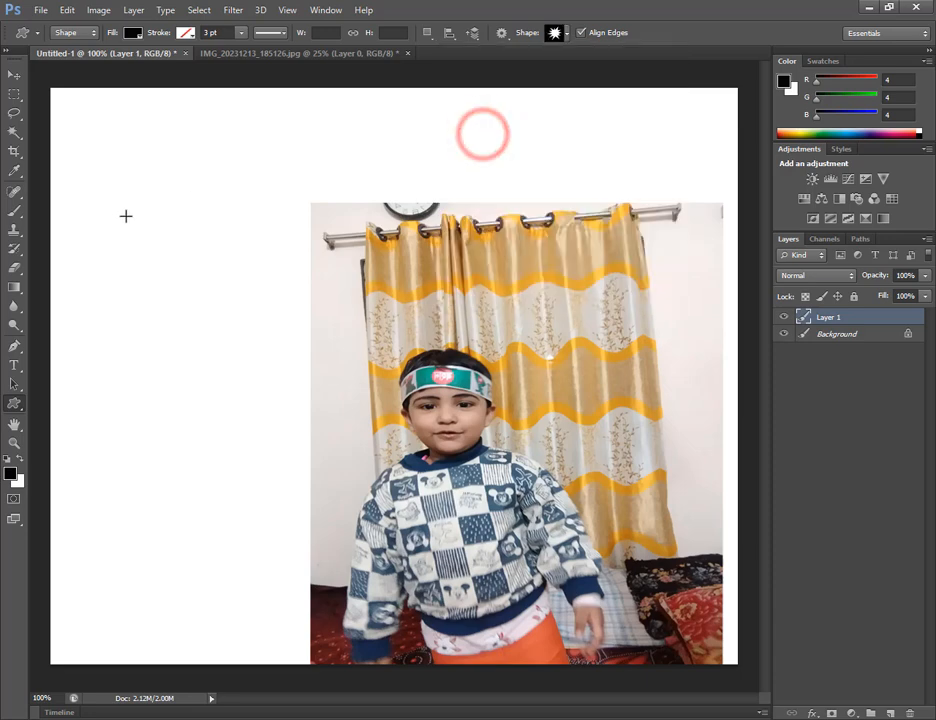
{"action": "left_click_drag", "start_coordinate": [117, 182], "coordinate": [478, 440]}
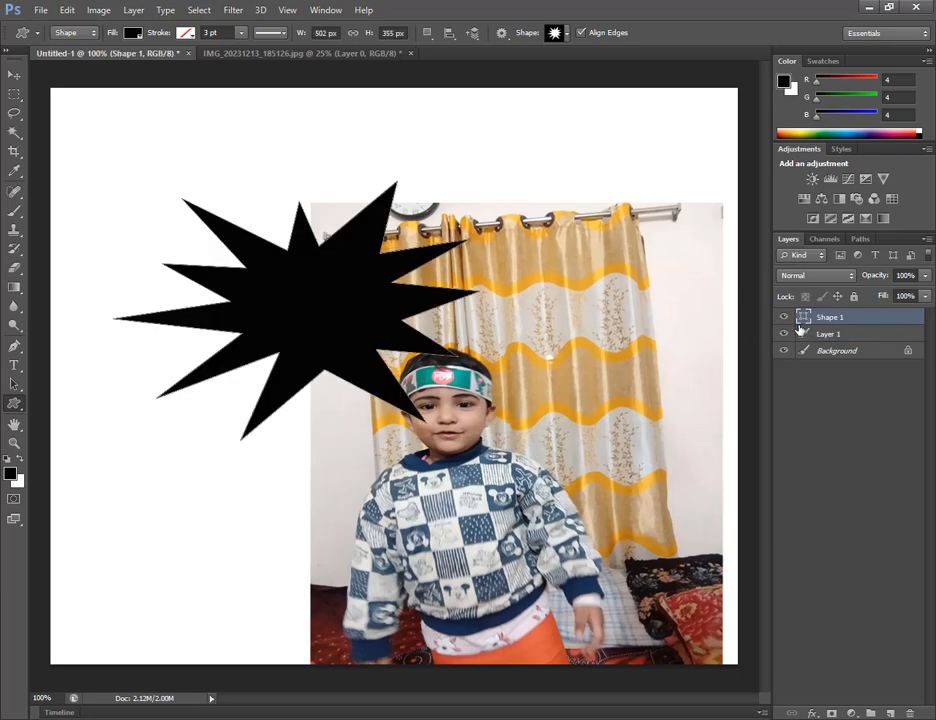
- Move the photo layer above the starburst shape layer and hide the photo
{"action": "left_click", "coordinate": [838, 334]}
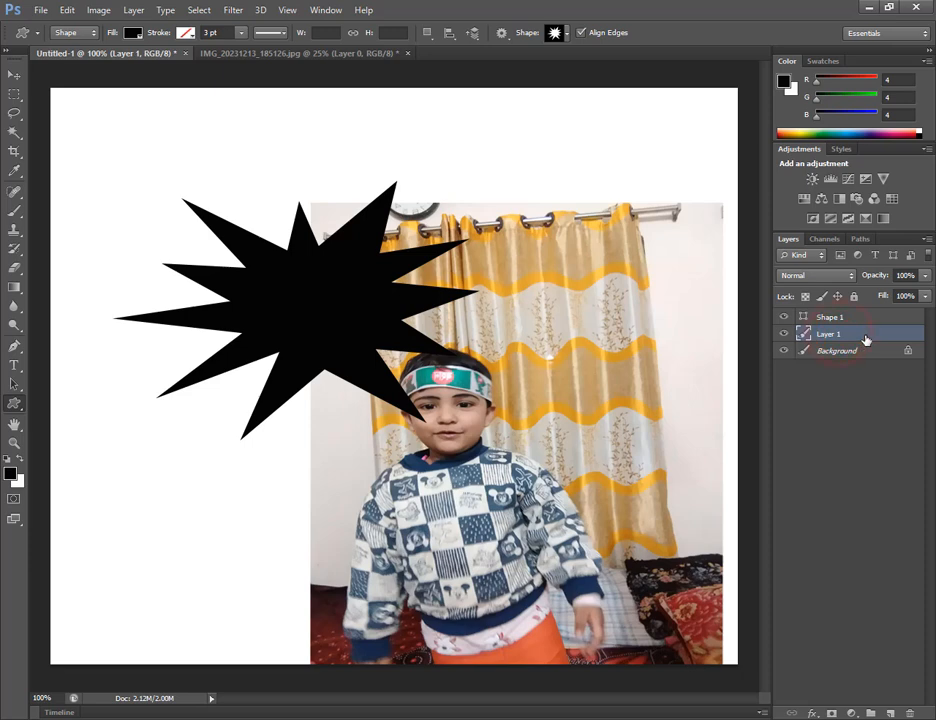
{"action": "left_click_drag", "start_coordinate": [866, 337], "coordinate": [865, 315]}
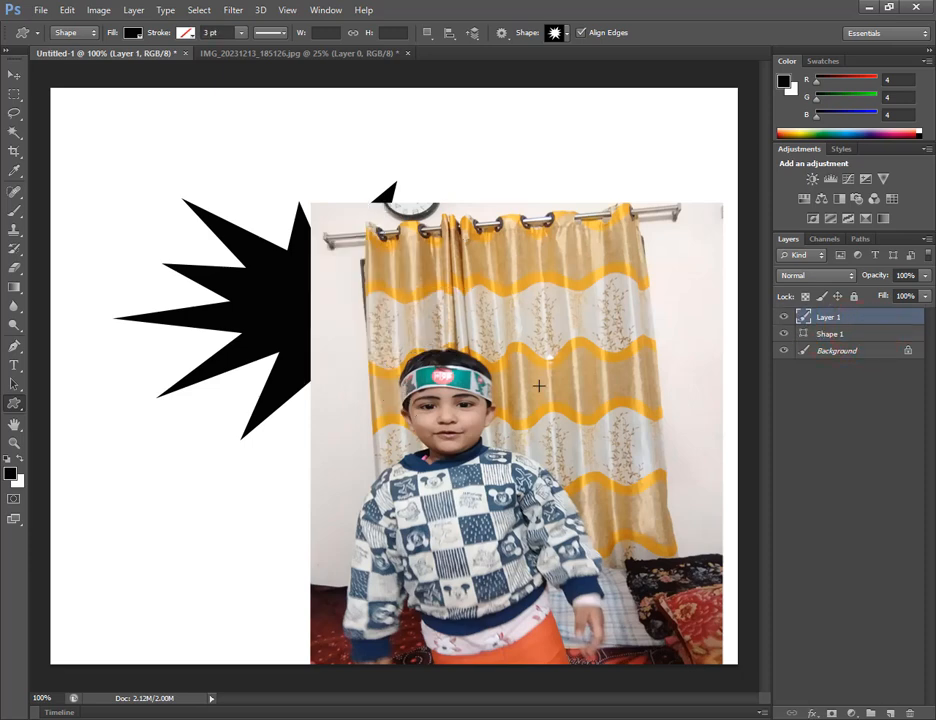
{"action": "left_click", "coordinate": [784, 317]}
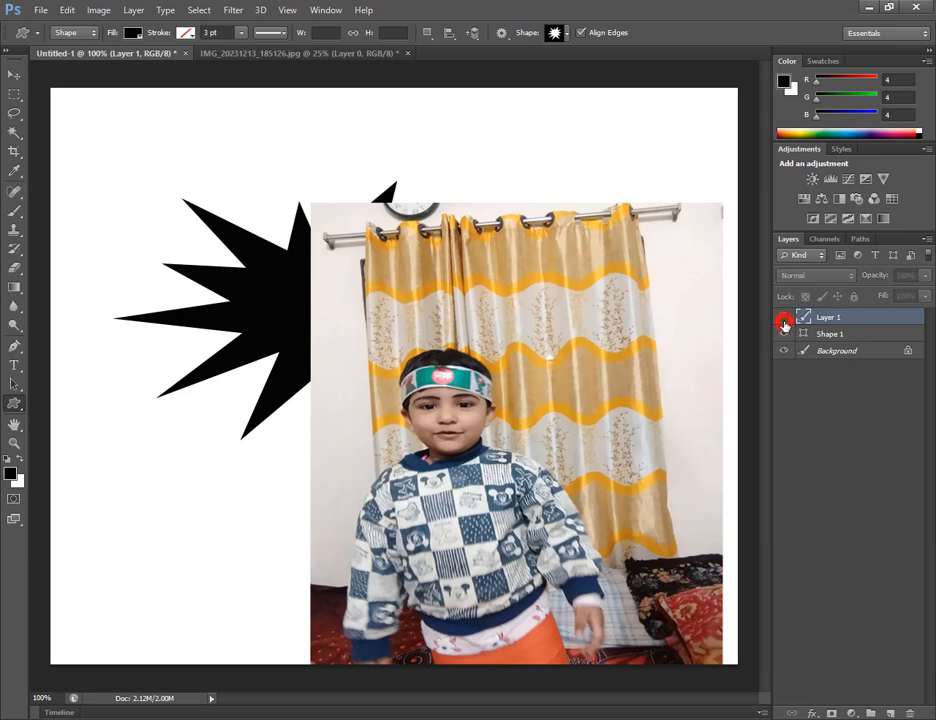
- Enlarge the starburst to about 170% width and 194% height and centre it on the canvas
{"action": "left_click", "coordinate": [14, 75]}
{"action": "left_click", "coordinate": [289, 289]}
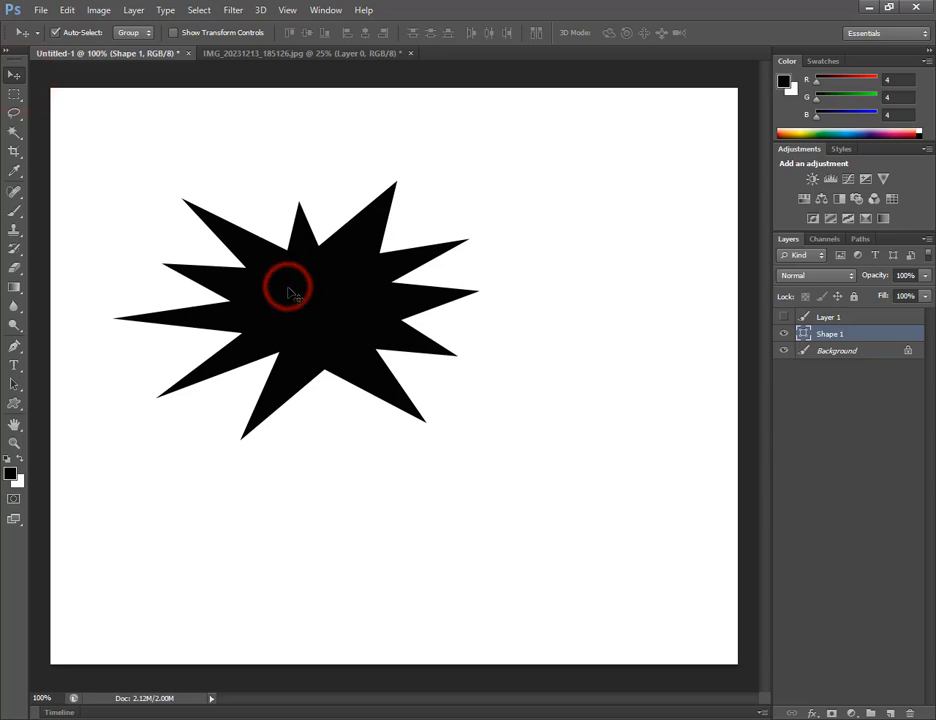
{"action": "key", "text": "ctrl+t"}
{"action": "left_click_drag", "start_coordinate": [478, 442], "coordinate": [738, 684]}
{"action": "left_click_drag", "start_coordinate": [582, 505], "coordinate": [533, 430]}
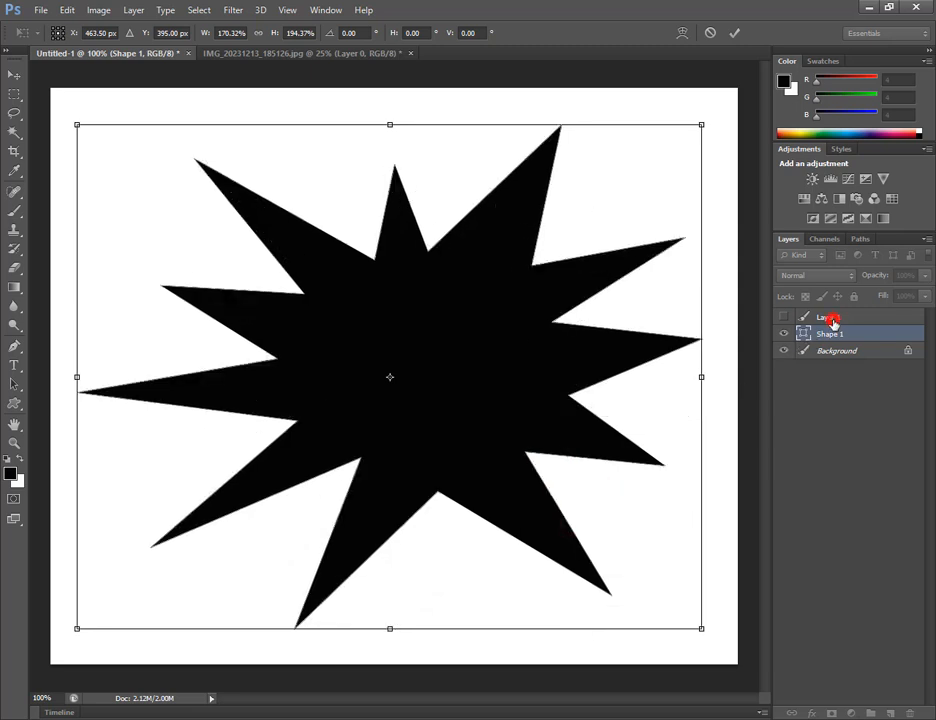
{"action": "left_click", "coordinate": [735, 33]}
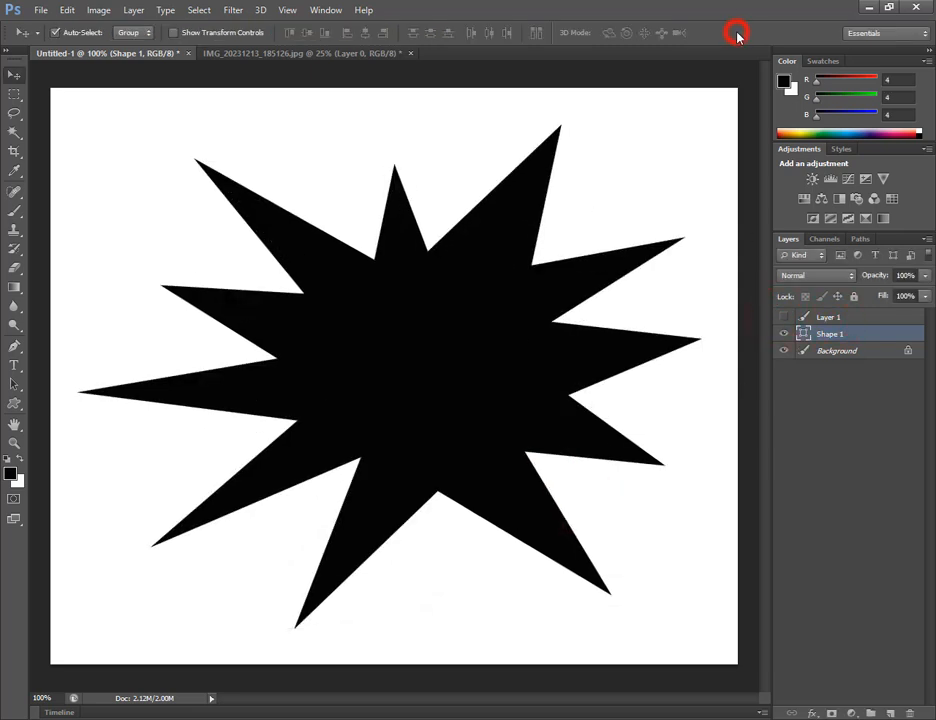
- Show the photo layer, move it over the starburst, and scale it to about 127% width and 107% height
{"action": "left_click", "coordinate": [785, 318]}
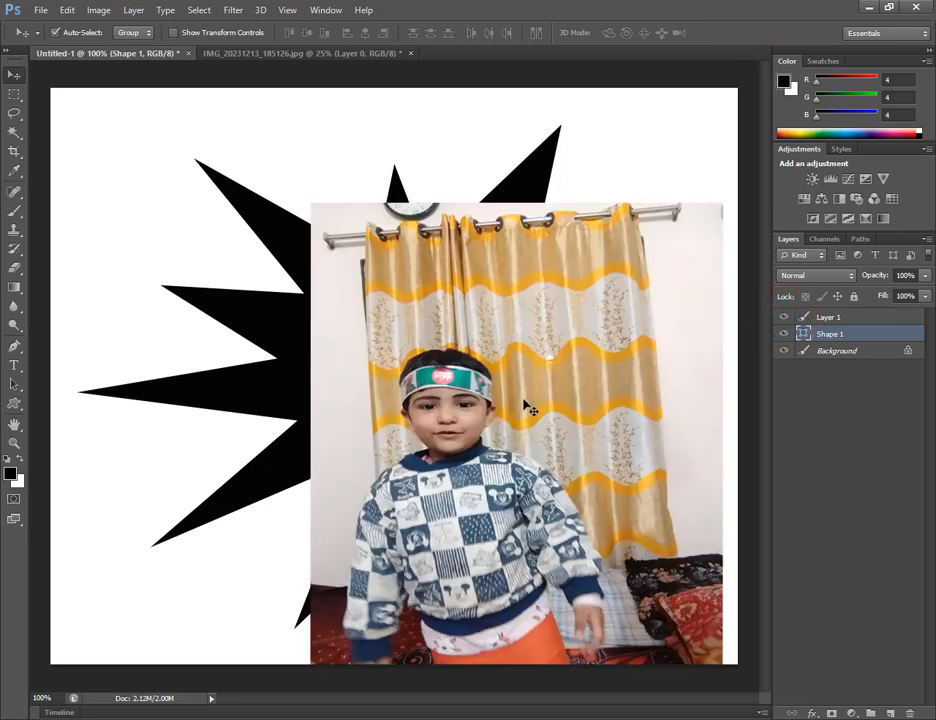
{"action": "left_click_drag", "start_coordinate": [518, 397], "coordinate": [409, 325]}
{"action": "key", "text": "ctrl+t"}
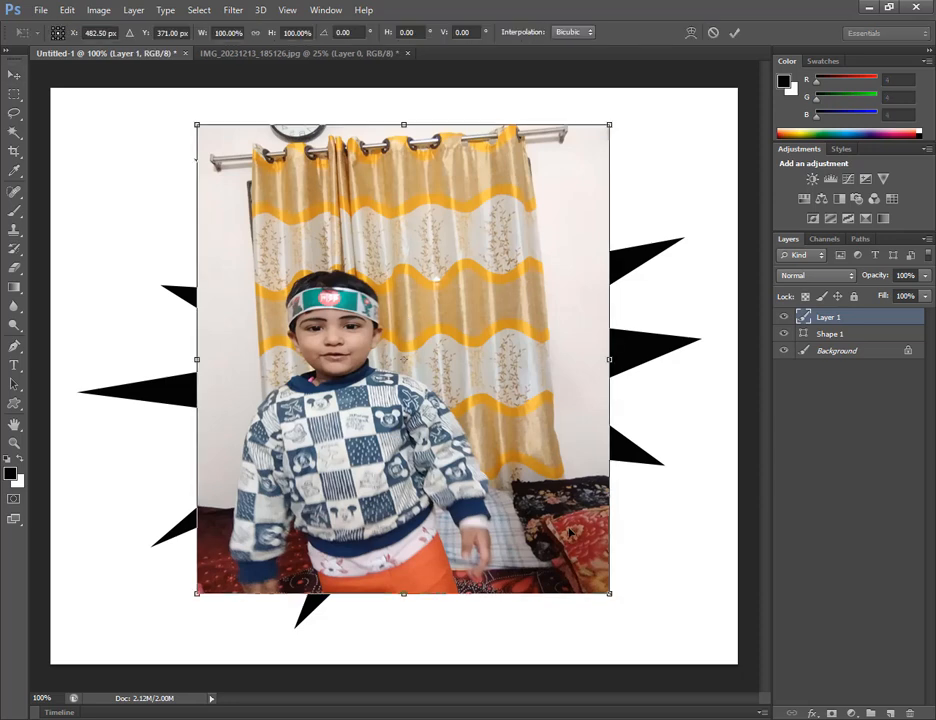
{"action": "left_click_drag", "start_coordinate": [612, 592], "coordinate": [721, 629]}
{"action": "left_click_drag", "start_coordinate": [200, 624], "coordinate": [80, 621]}
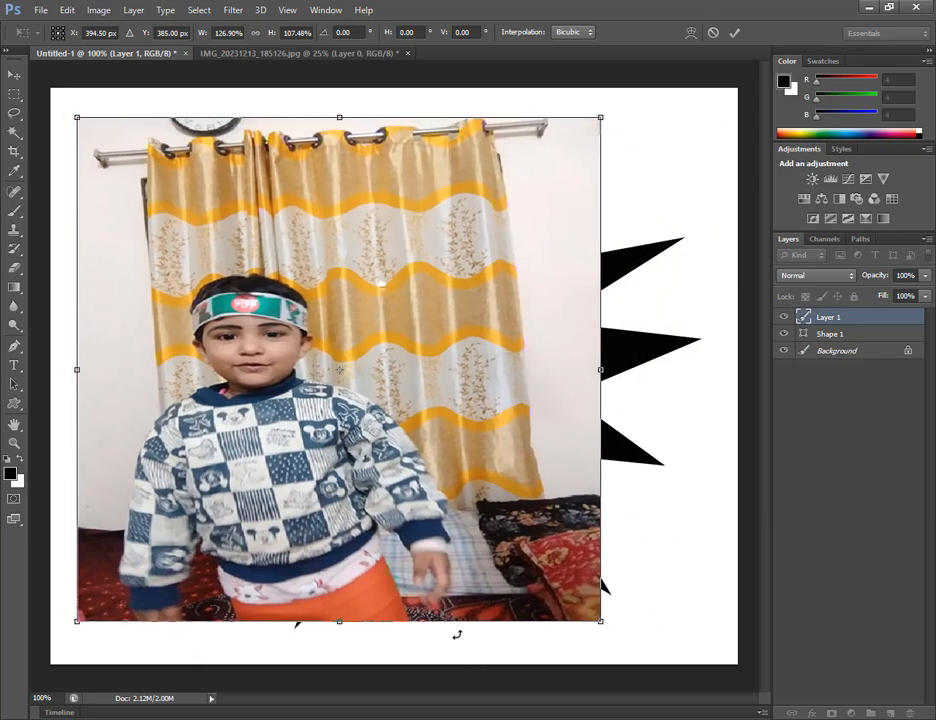
- Rotate the photo about 1.55° and widen it to about 154% so it covers the starburst, applying the transform
{"action": "left_click_drag", "start_coordinate": [470, 631], "coordinate": [539, 637]}
{"action": "mouse_move", "coordinate": [588, 553]}
{"action": "left_mouse_down"}
{"action": "mouse_move", "coordinate": [556, 637]}
{"action": "mouse_move", "coordinate": [589, 566]}
{"action": "mouse_move", "coordinate": [603, 560]}
{"action": "left_mouse_up"}
{"action": "left_click_drag", "start_coordinate": [700, 579], "coordinate": [652, 670]}
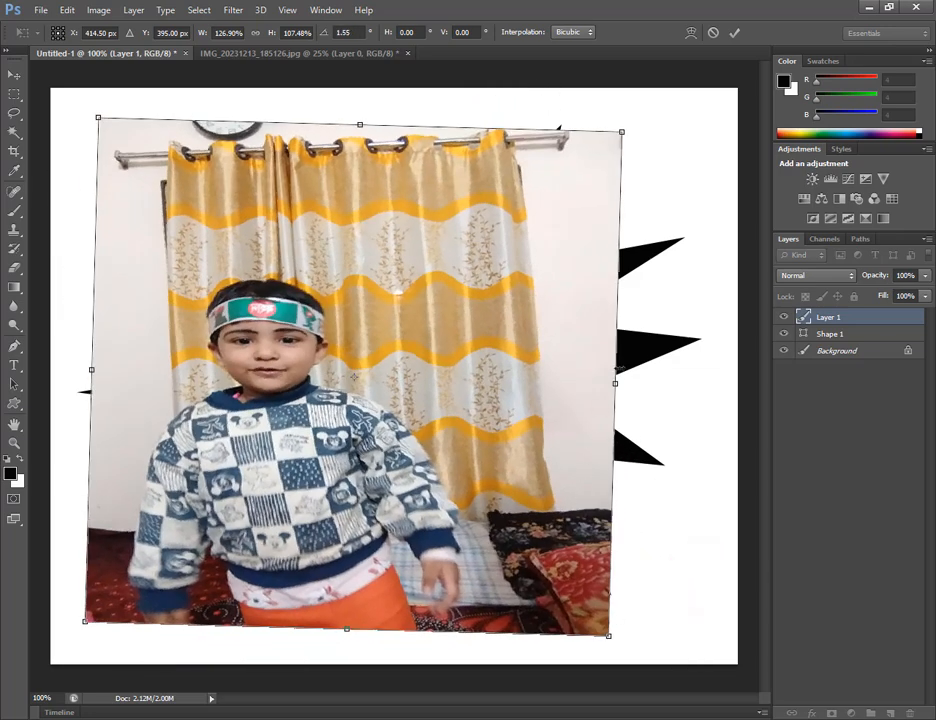
{"action": "left_click_drag", "start_coordinate": [619, 387], "coordinate": [712, 386]}
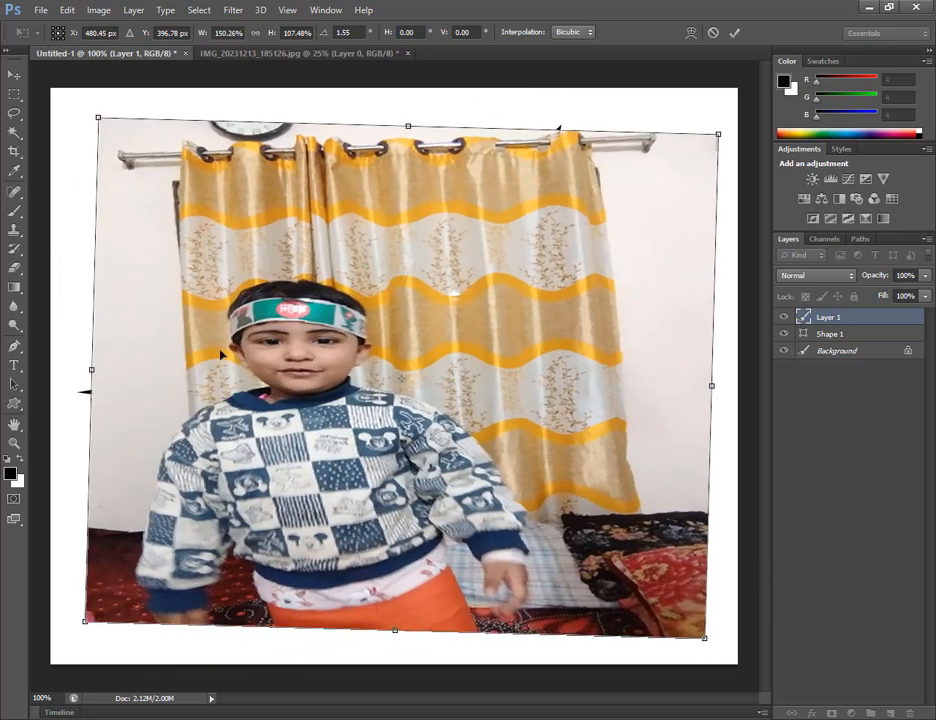
{"action": "left_click_drag", "start_coordinate": [88, 368], "coordinate": [77, 369]}
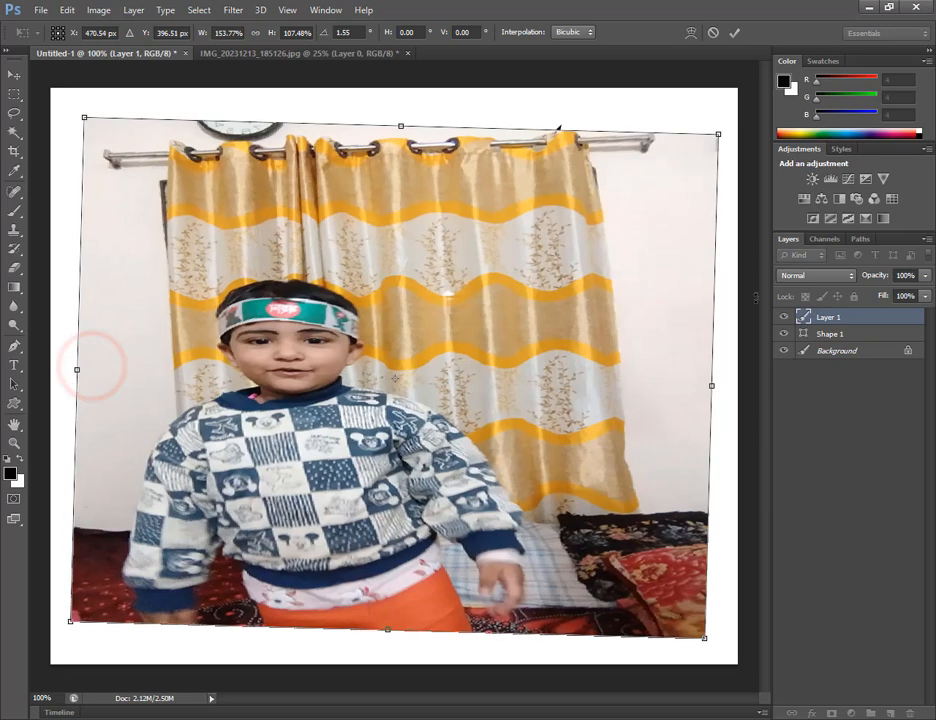
{"action": "left_click", "coordinate": [737, 33]}
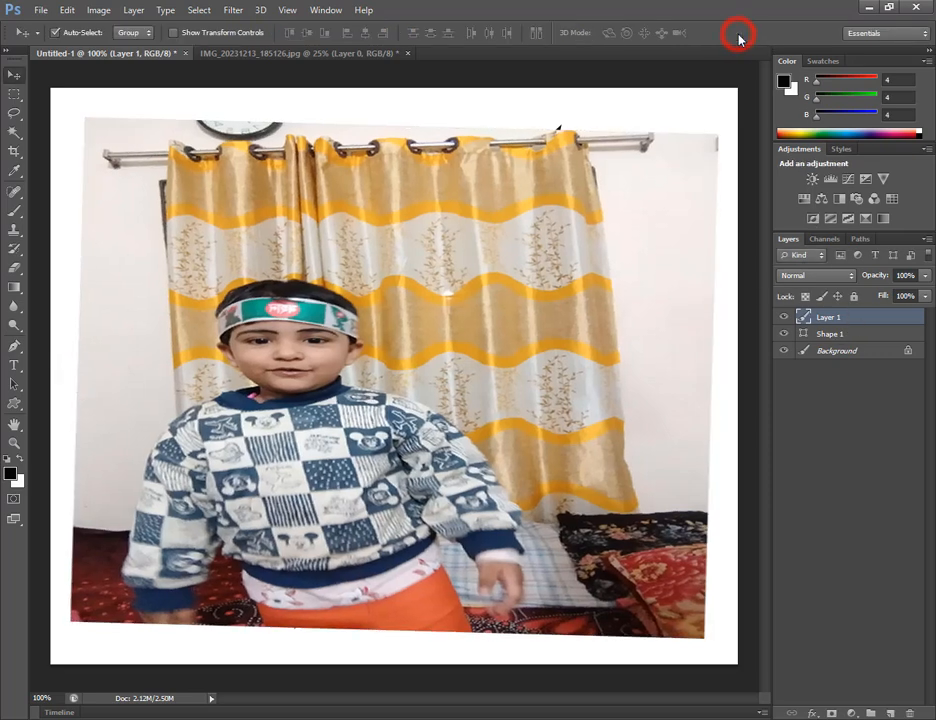
- Clip the photo layer to the starburst shape and shift the photo slightly right within it
{"action": "right_click", "coordinate": [880, 318]}
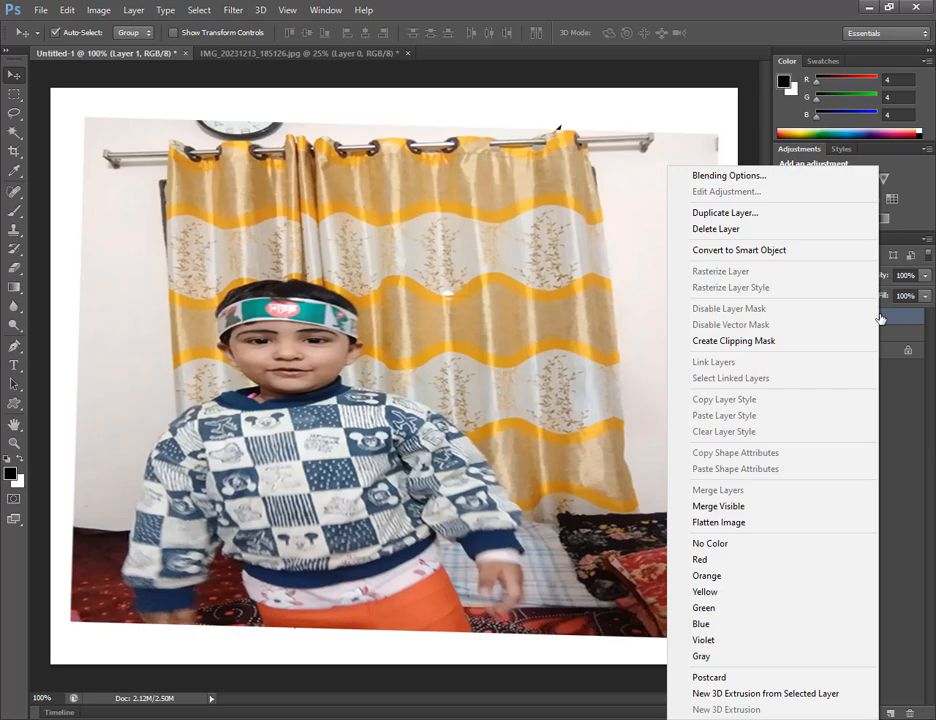
{"action": "left_click", "coordinate": [819, 340]}
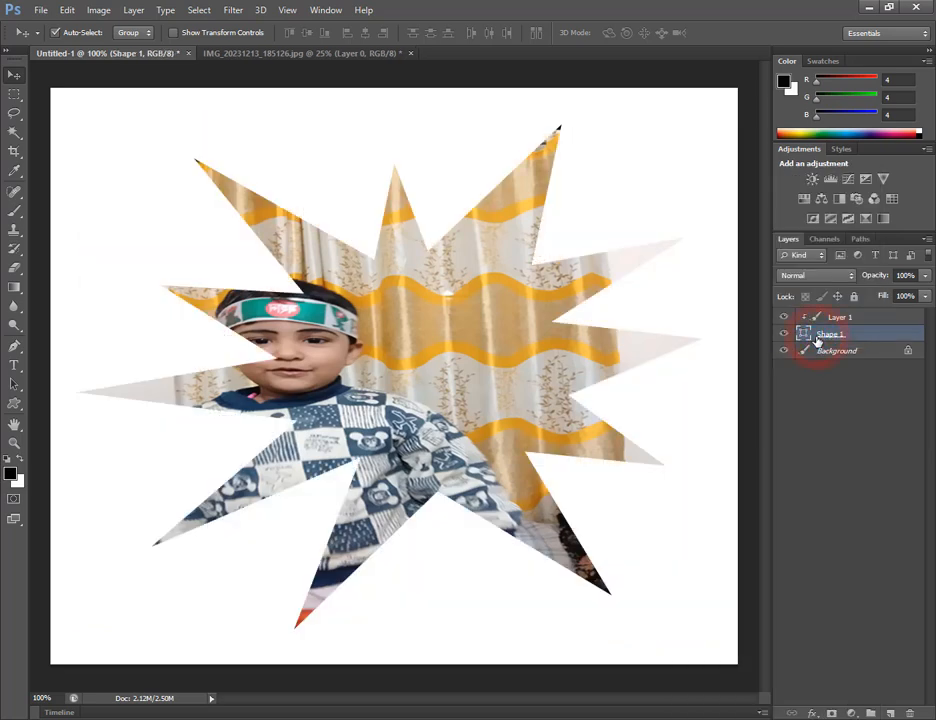
{"action": "left_click_drag", "start_coordinate": [421, 405], "coordinate": [448, 409]}
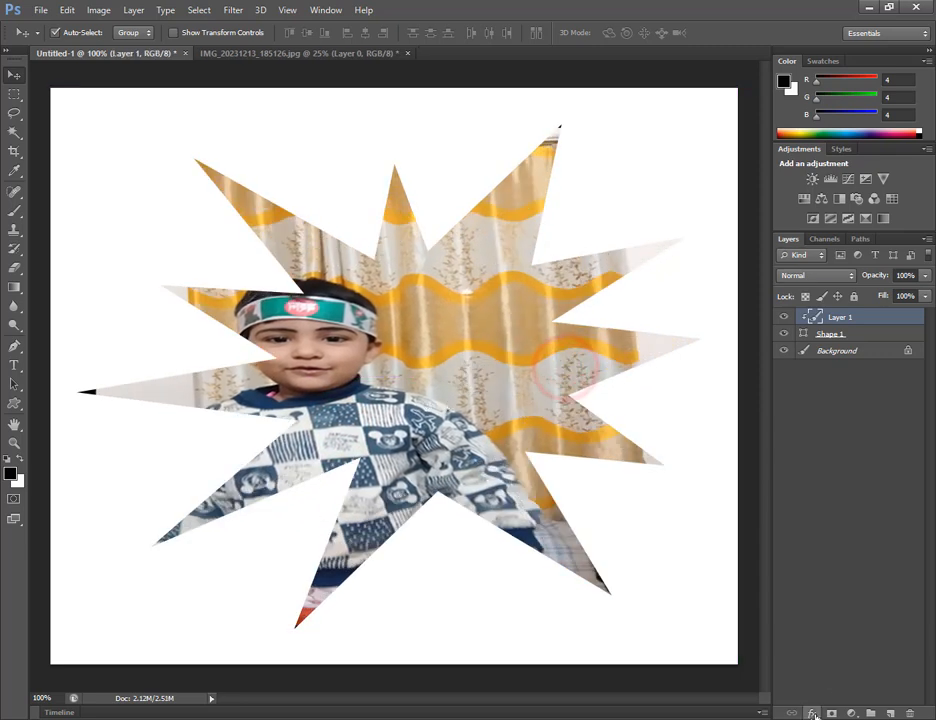
- Add a drop shadow to the starburst shape layer with distance 0 px, spread 33% and size 4 px
{"action": "left_click", "coordinate": [873, 338]}
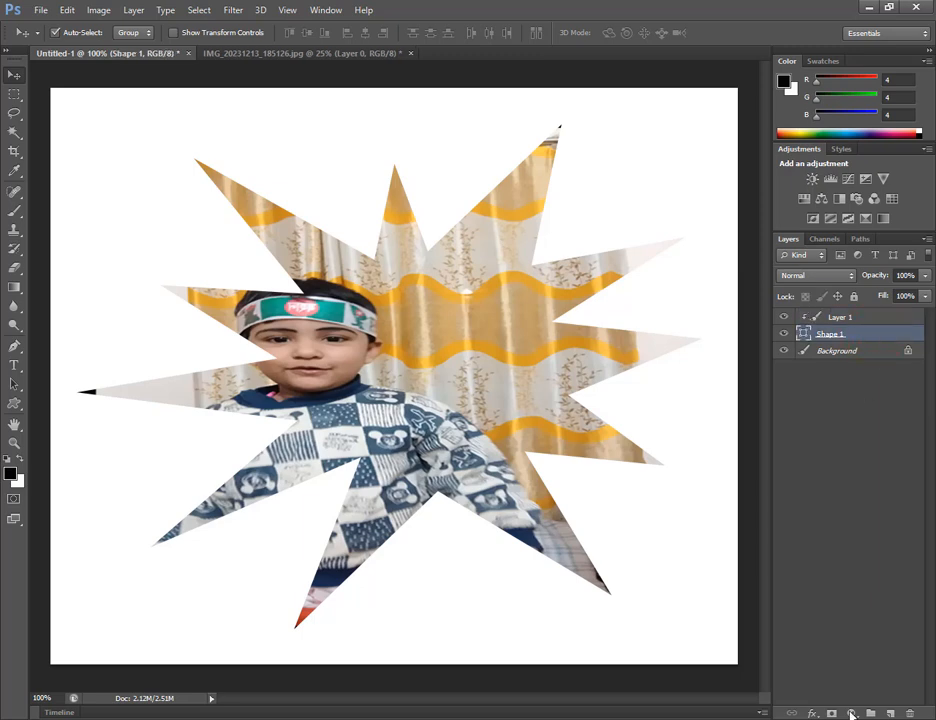
{"action": "left_click", "coordinate": [815, 713]}
{"action": "left_click", "coordinate": [828, 700]}
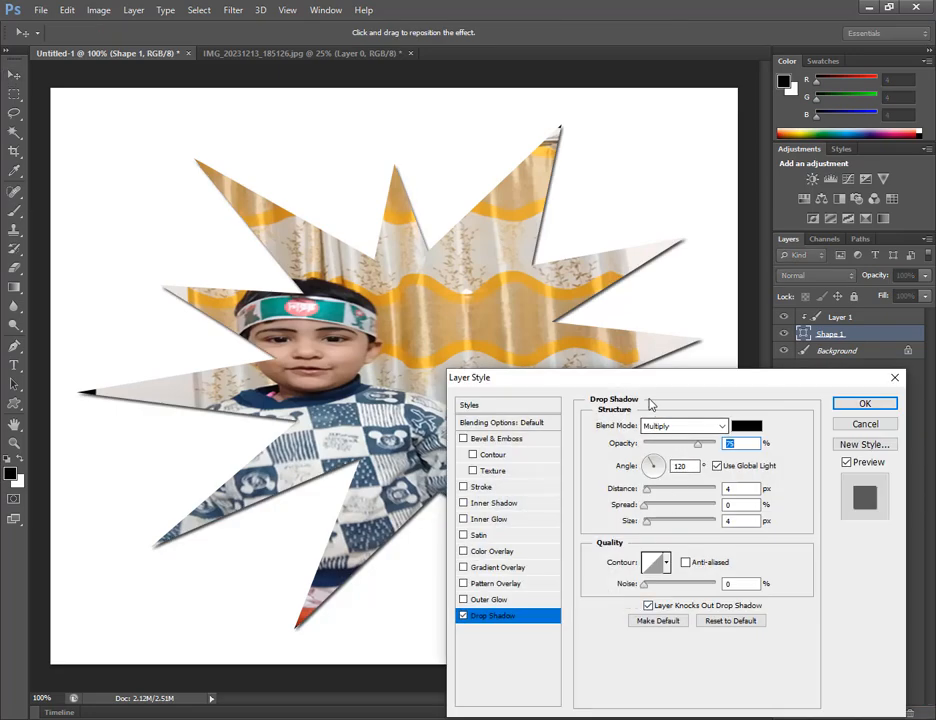
{"action": "left_click_drag", "start_coordinate": [647, 383], "coordinate": [754, 433]}
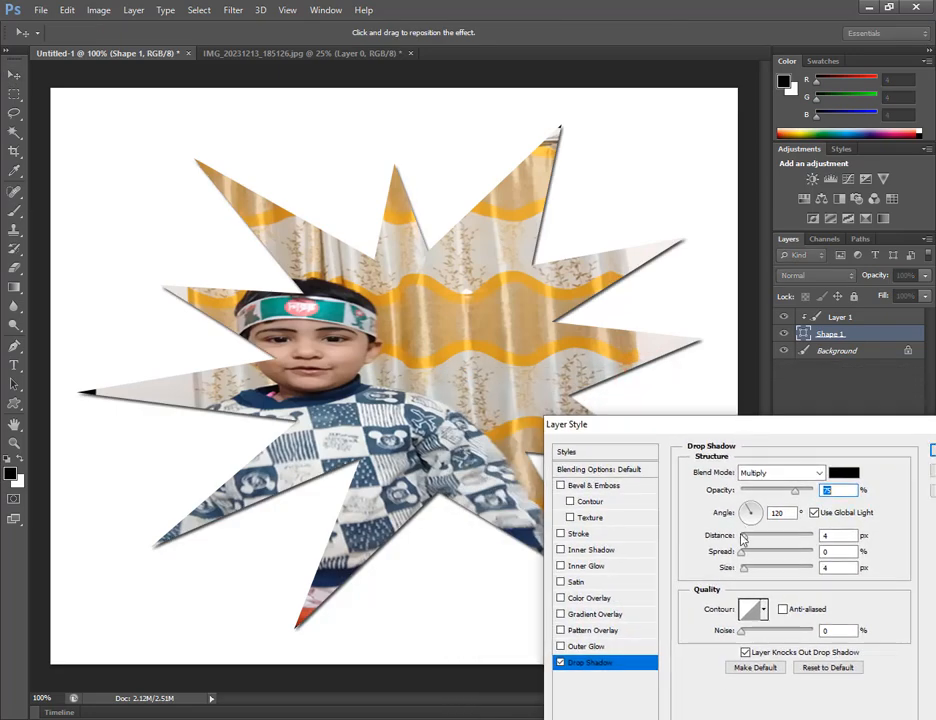
{"action": "left_click_drag", "start_coordinate": [744, 575], "coordinate": [731, 542]}
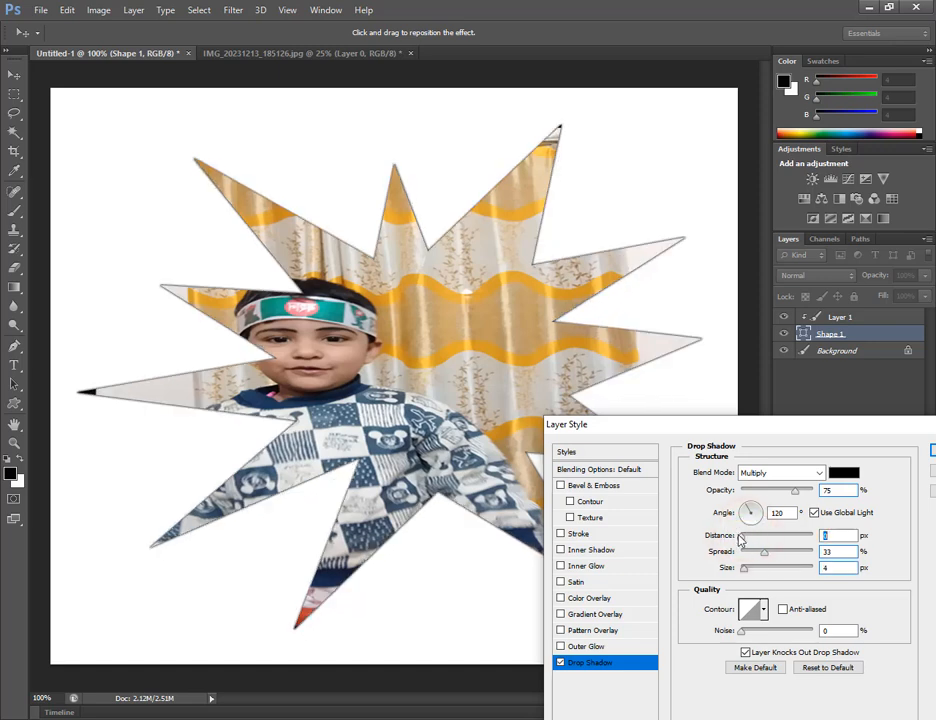
- Set the starburst's drop shadow colour to very dark red (#221313) and apply the layer style
{"action": "left_click", "coordinate": [843, 474]}
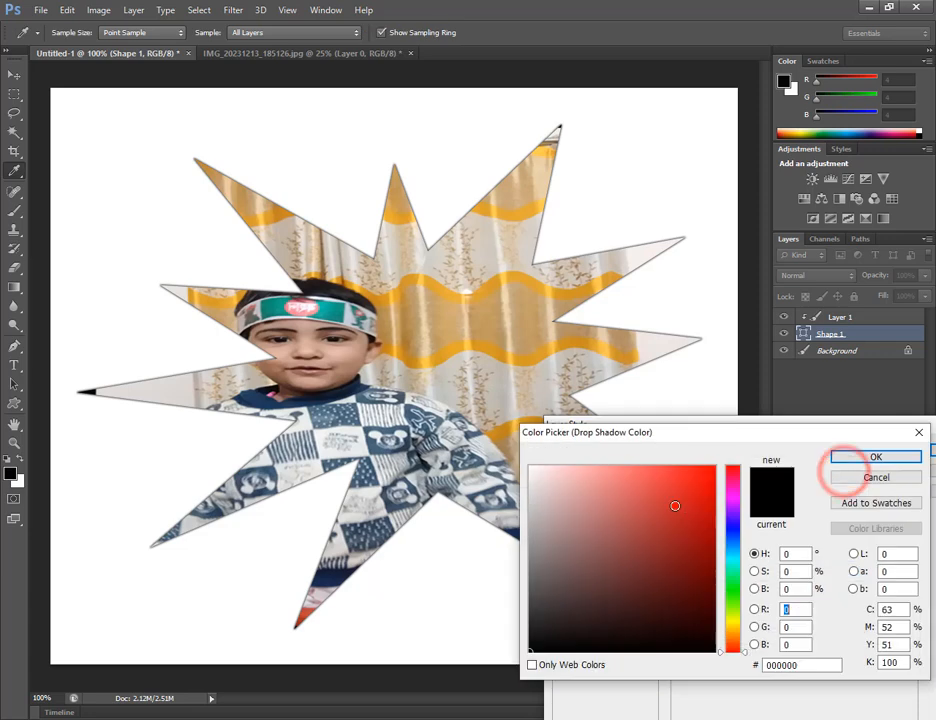
{"action": "left_click", "coordinate": [674, 500]}
{"action": "left_click", "coordinate": [634, 490]}
{"action": "left_click_drag", "start_coordinate": [630, 545], "coordinate": [613, 627]}
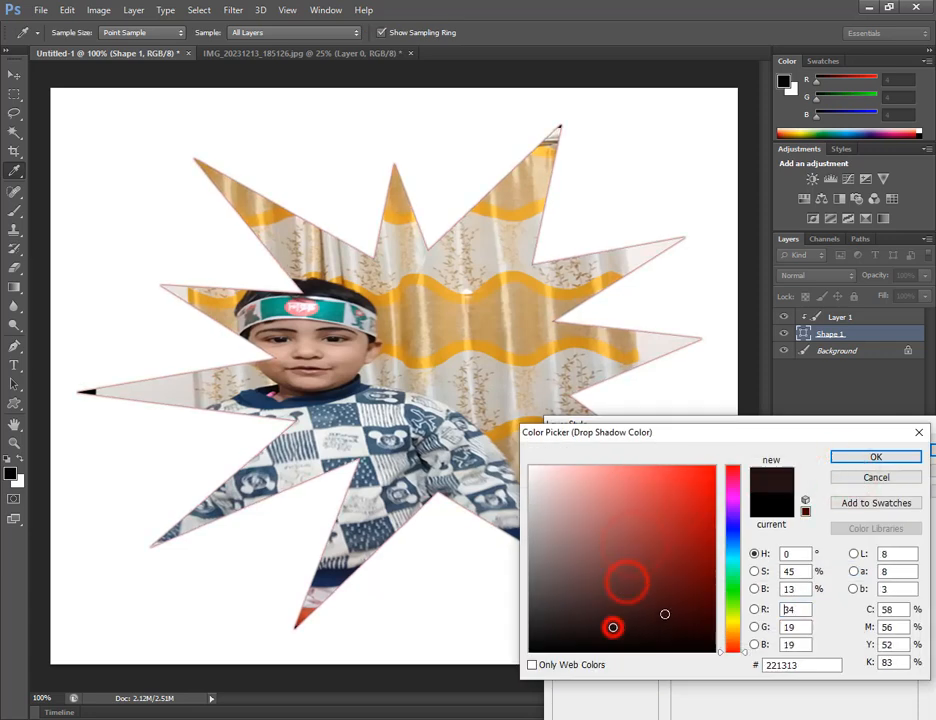
{"action": "left_click", "coordinate": [888, 457]}
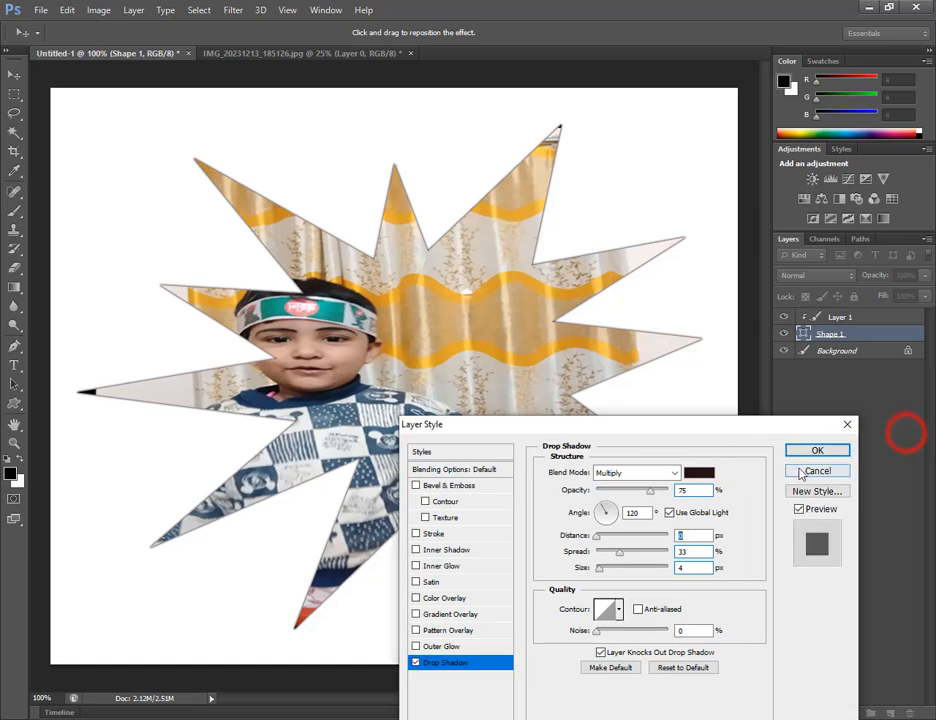
{"action": "left_click", "coordinate": [815, 447]}
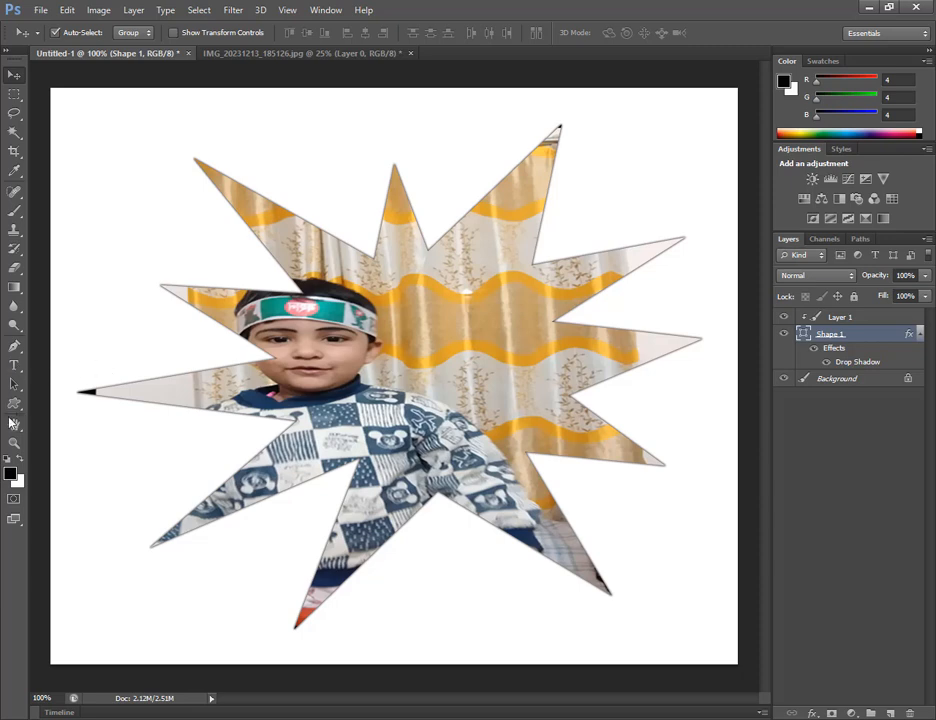
- Choose the thin circle frame custom shape and draw it about 276 px wide and high in the canvas's upper-left area
{"action": "left_click", "coordinate": [14, 403]}
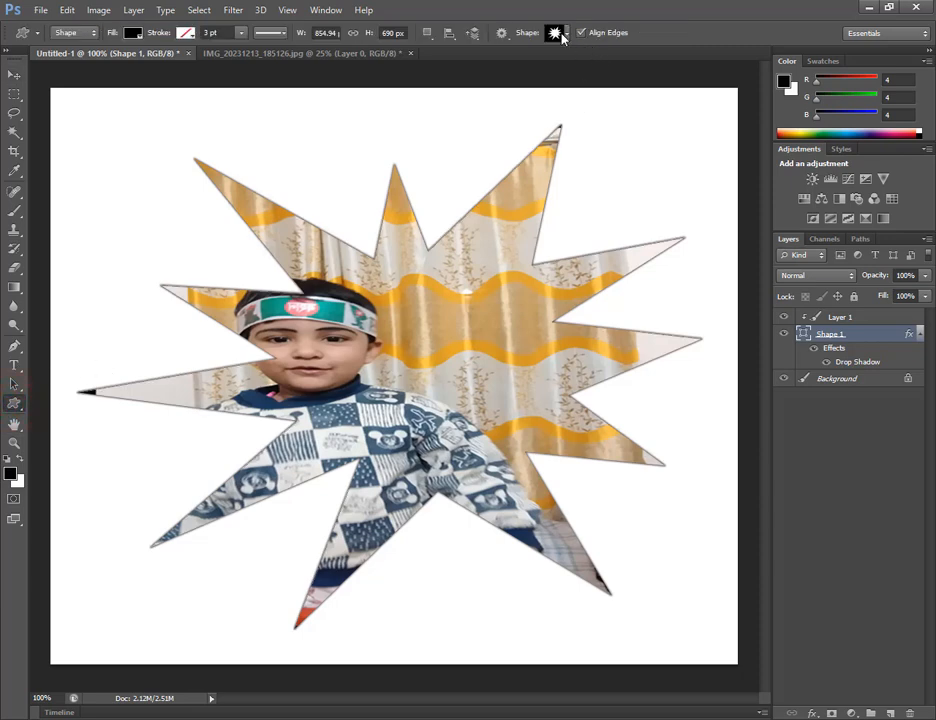
{"action": "left_click", "coordinate": [565, 34]}
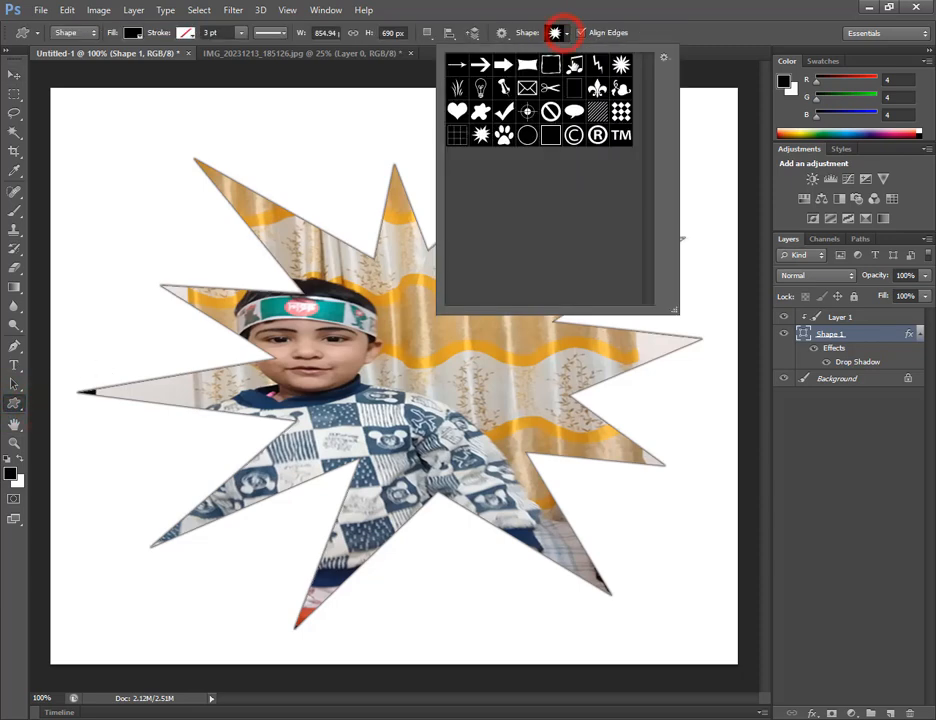
{"action": "left_click", "coordinate": [532, 144]}
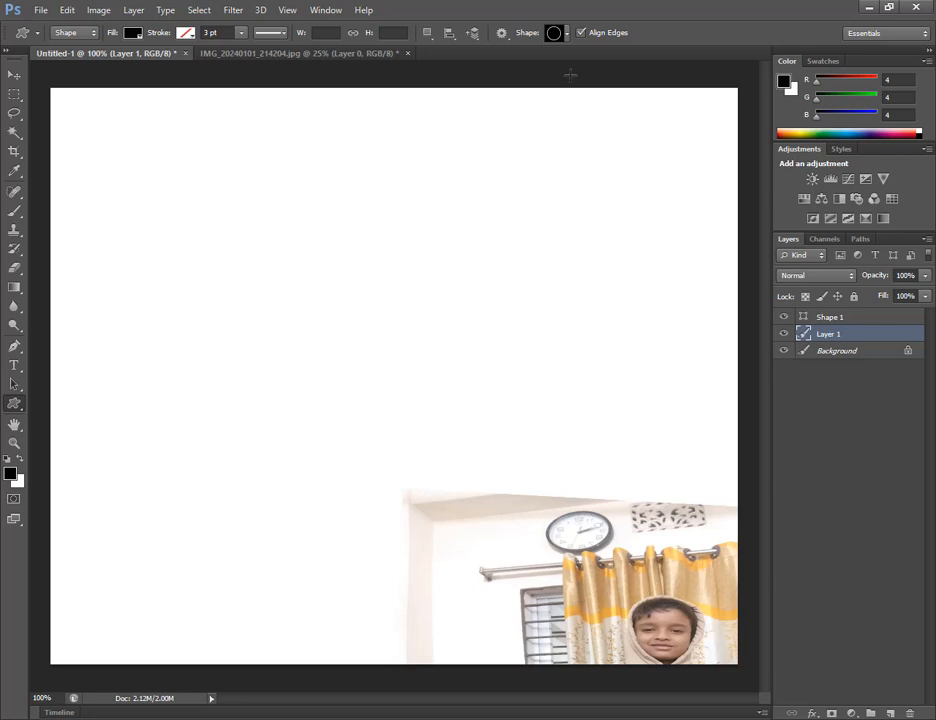
{"action": "left_click", "coordinate": [568, 34]}
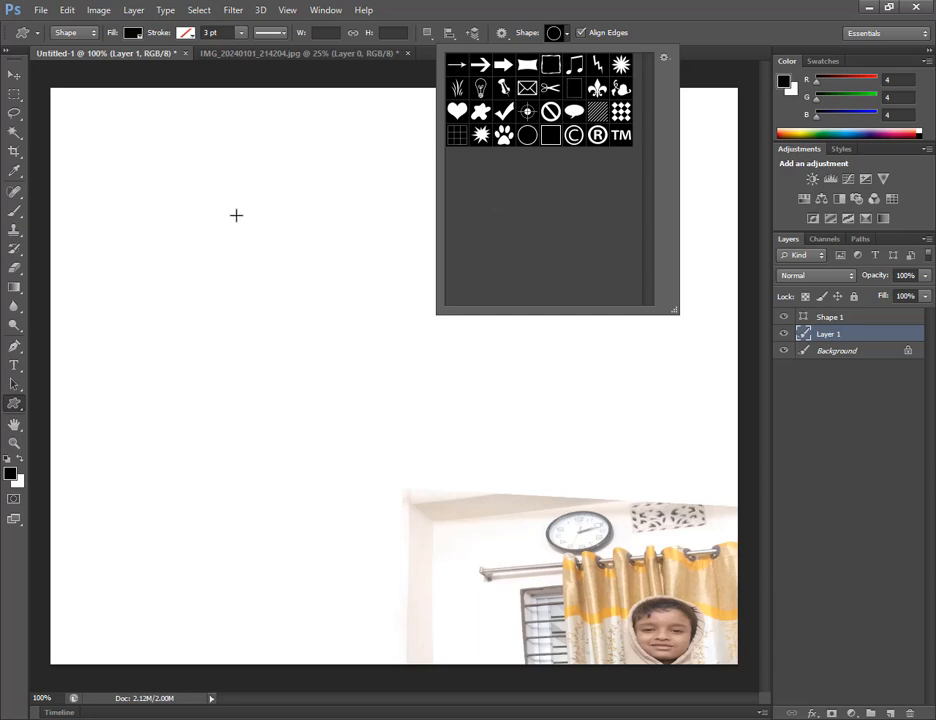
{"action": "left_click_drag", "start_coordinate": [180, 188], "coordinate": [385, 372]}
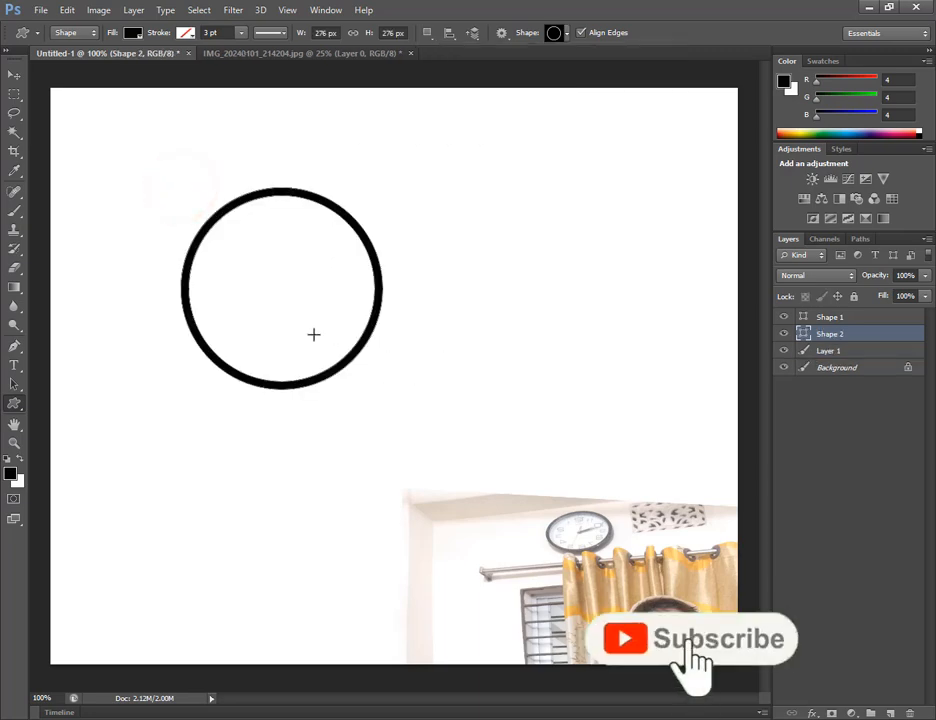